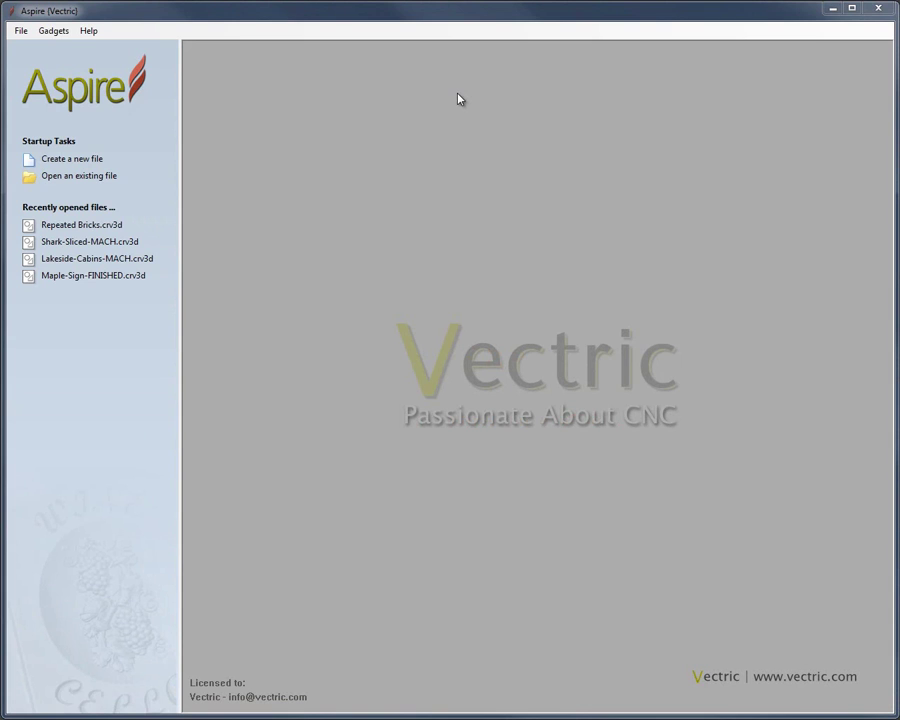
- Create a new 24 x 12 inch job, 2 inches thick, keeping the Job Setup defaults
{"action": "left_click", "coordinate": [393, 17]}
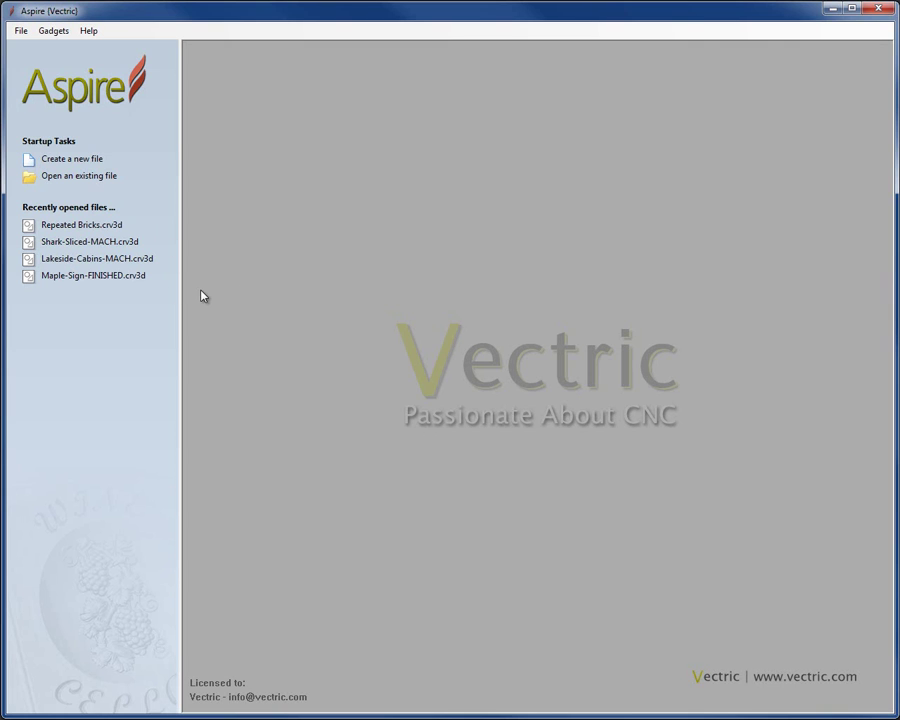
{"action": "left_click", "coordinate": [78, 160]}
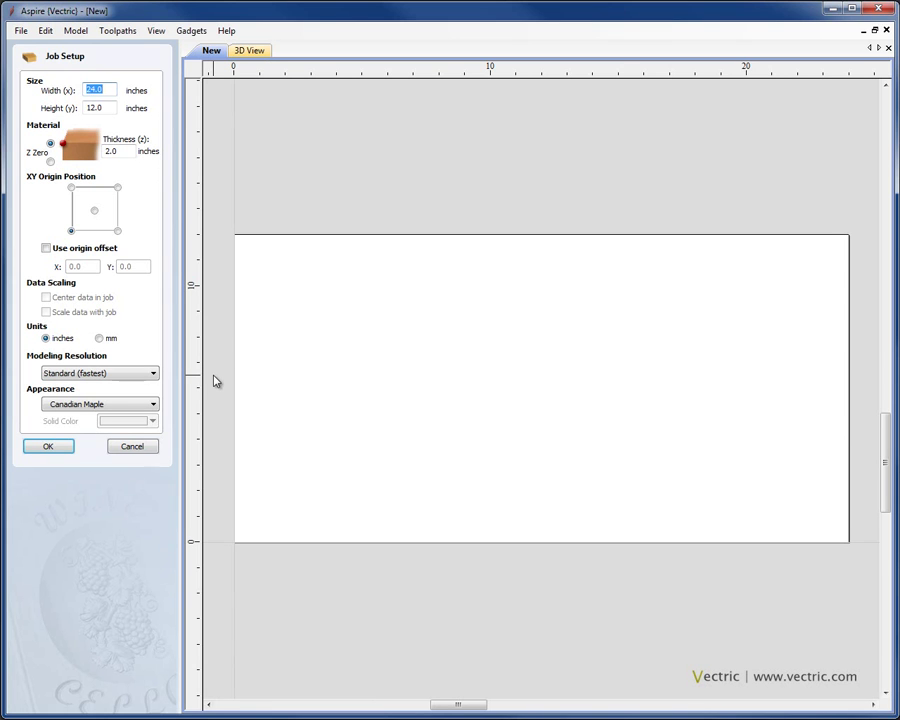
{"action": "left_click", "coordinate": [48, 450]}
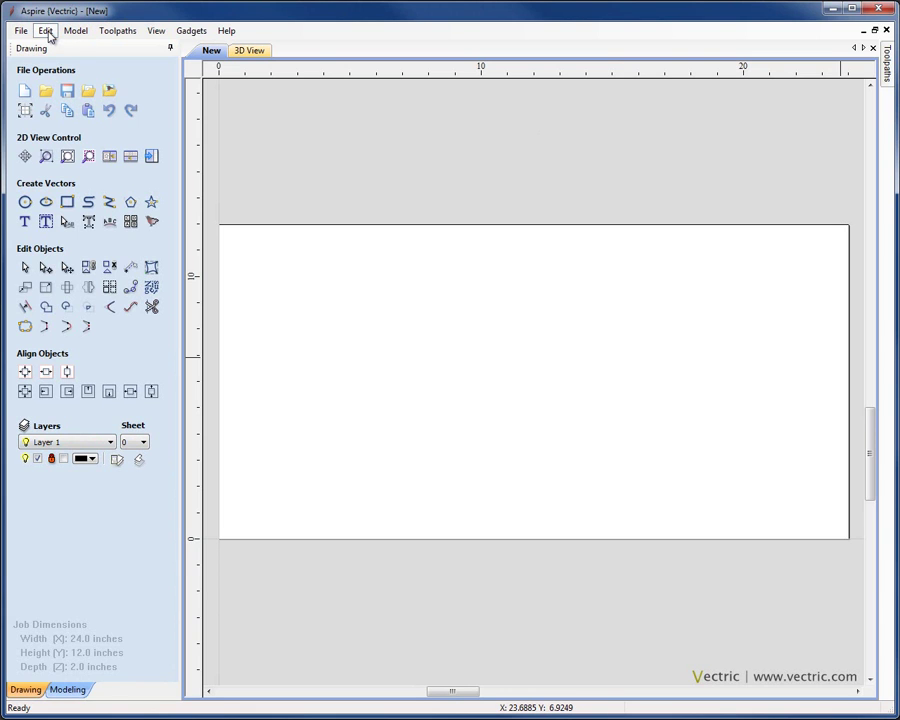
{"action": "left_click", "coordinate": [47, 33]}
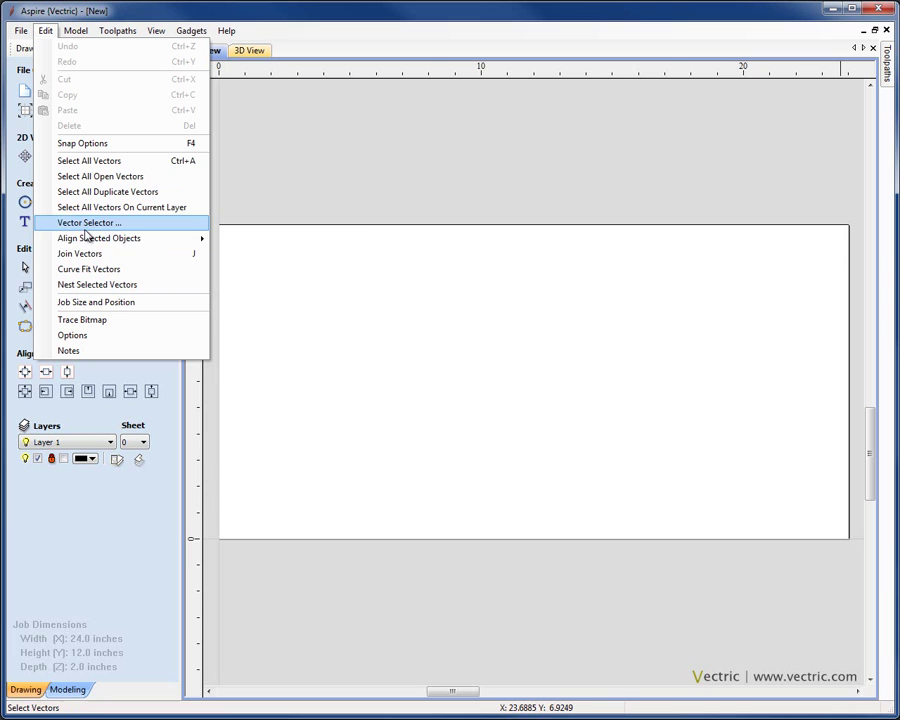
{"action": "mouse_move", "coordinate": [87, 241]}
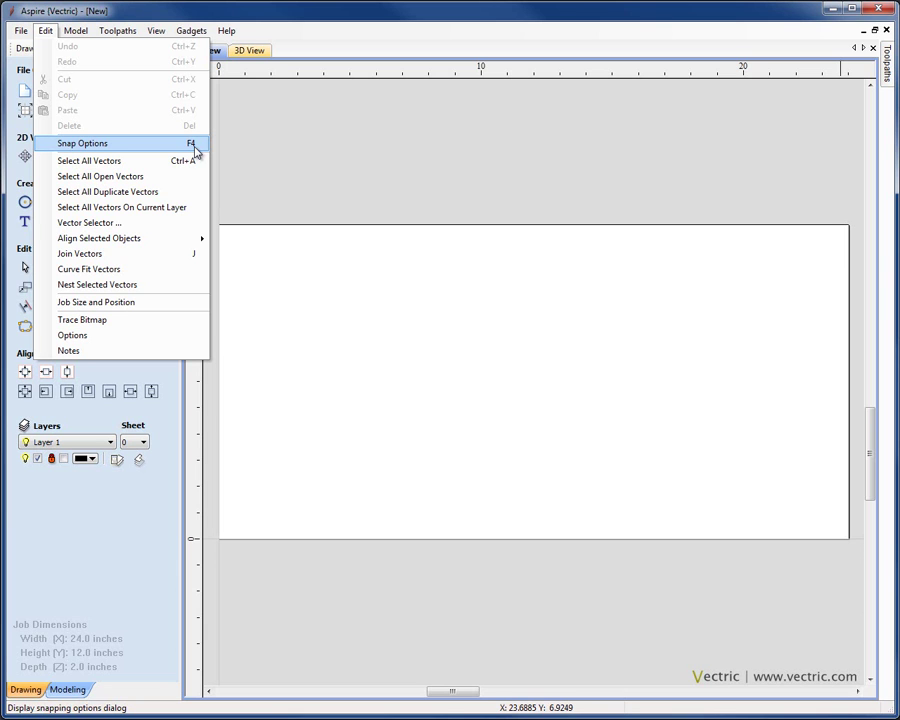
{"action": "left_click", "coordinate": [197, 16]}
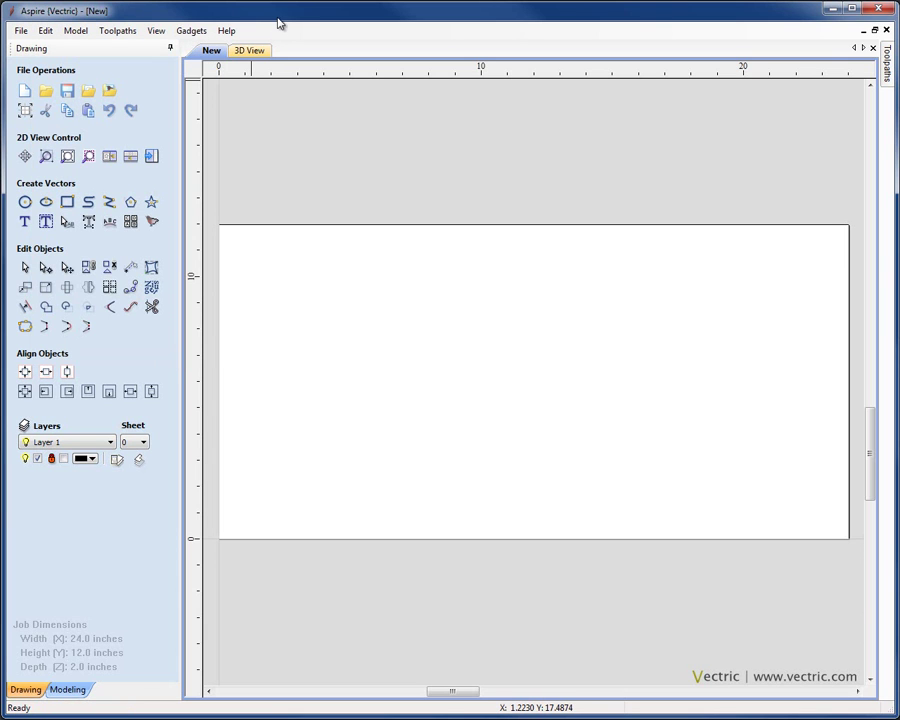
- Switch the side panel to the Modeling tools and reveal the Toolpaths panel on the right edge
{"action": "left_click", "coordinate": [70, 691]}
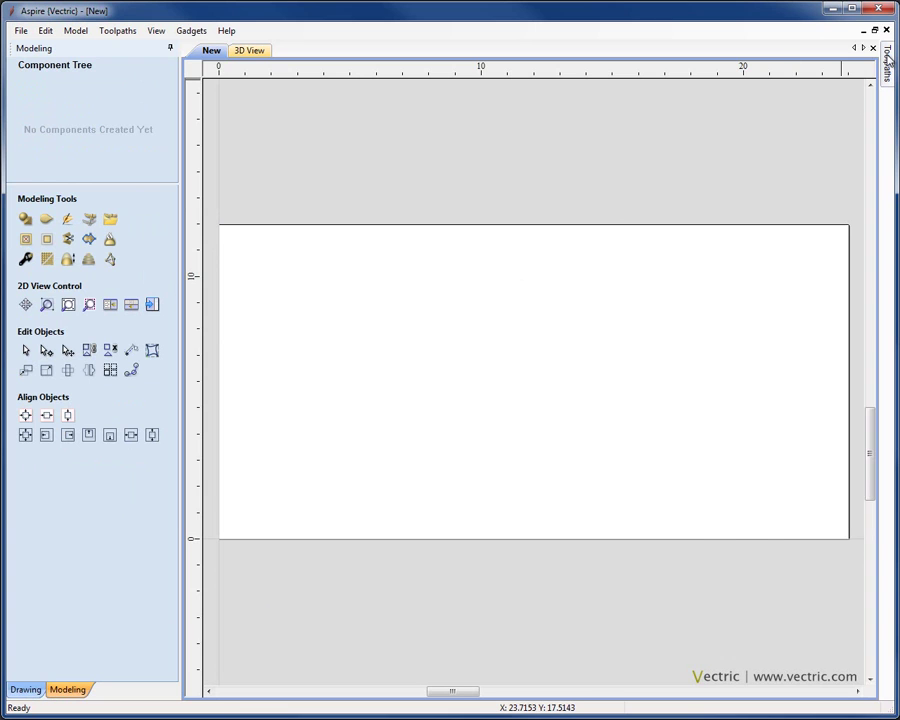
{"action": "mouse_move", "coordinate": [886, 58]}
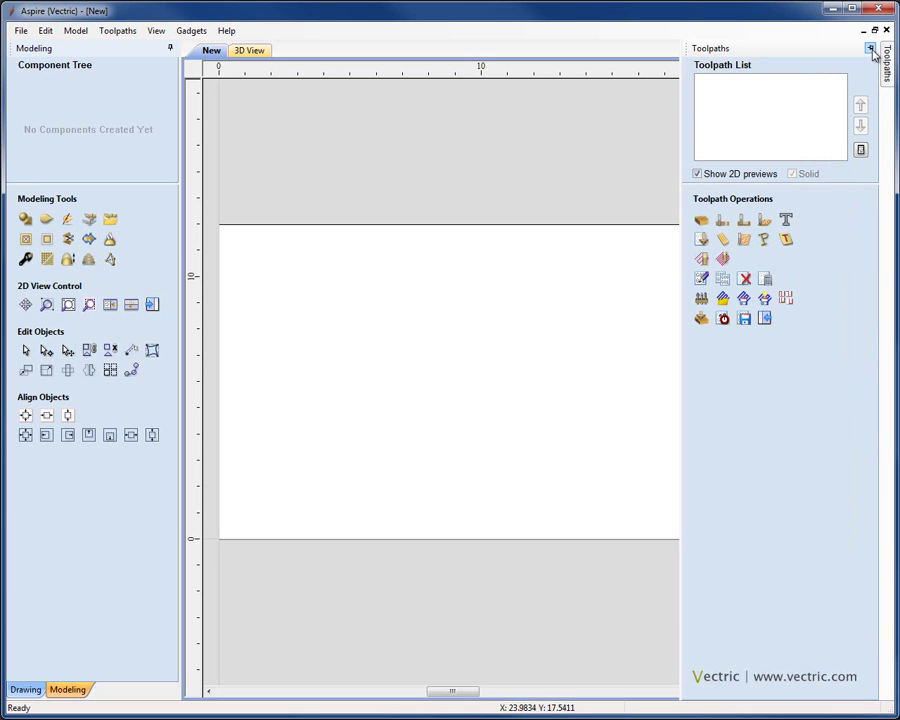
- Return the Toolpaths panel to auto-hide and bring the Drawing tools back on the left
{"action": "left_click", "coordinate": [871, 52]}
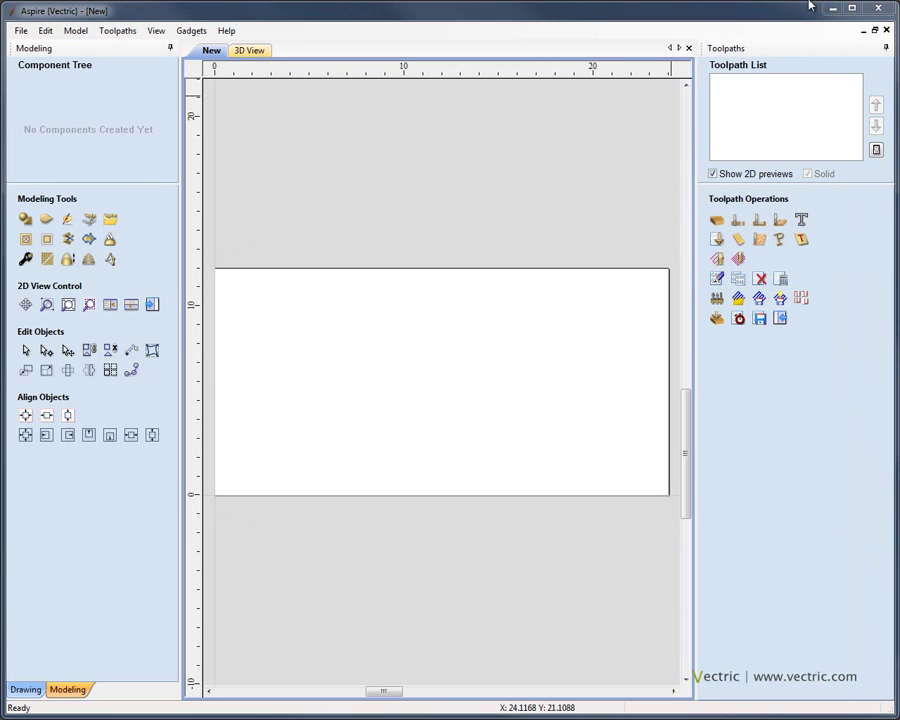
{"action": "left_click", "coordinate": [884, 52]}
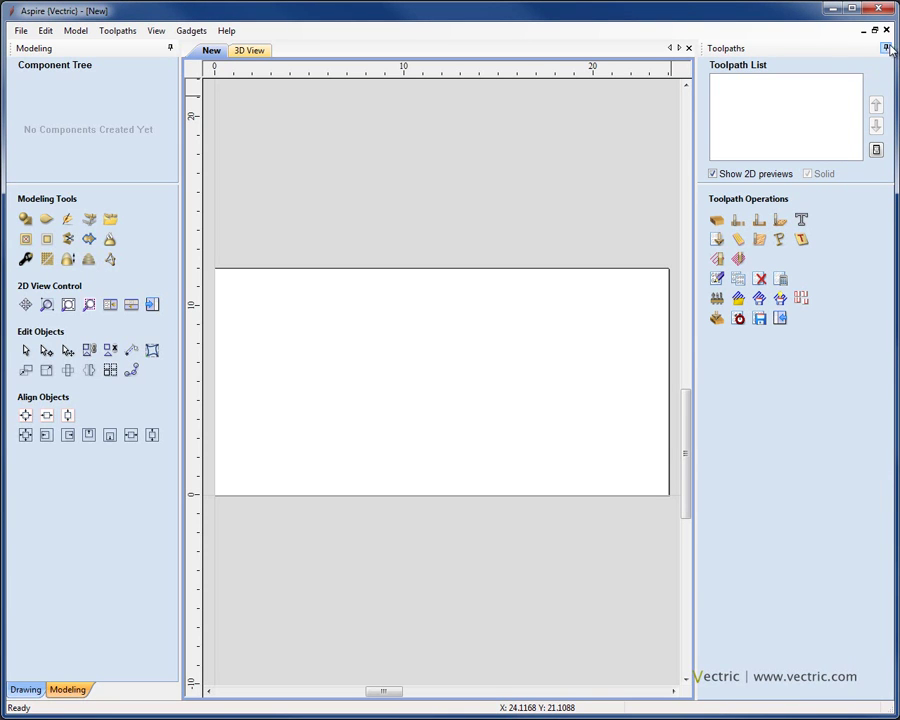
{"action": "mouse_move", "coordinate": [888, 76]}
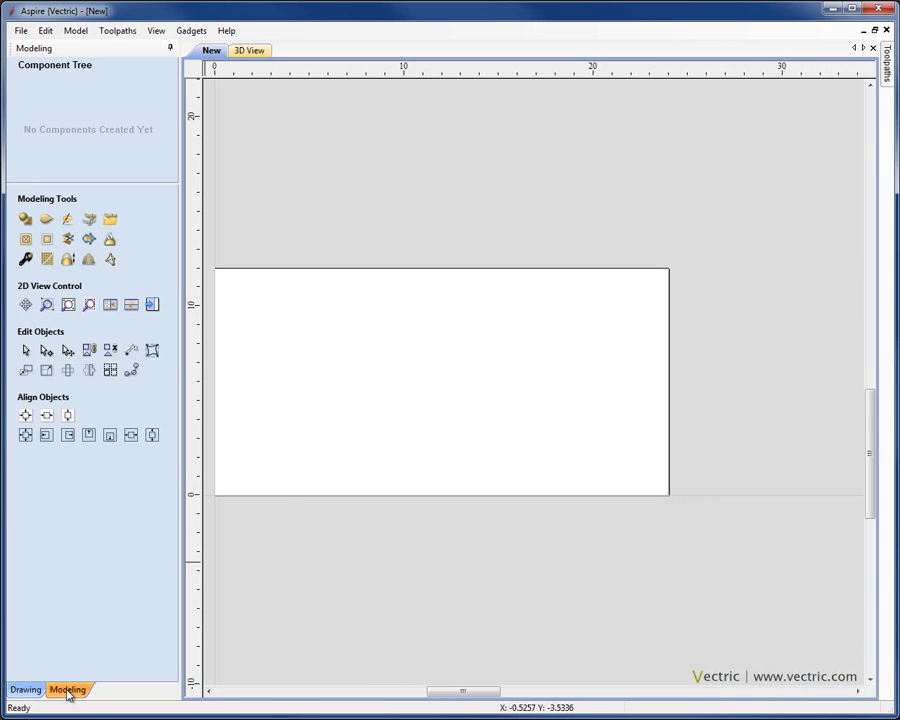
{"action": "left_click", "coordinate": [27, 694]}
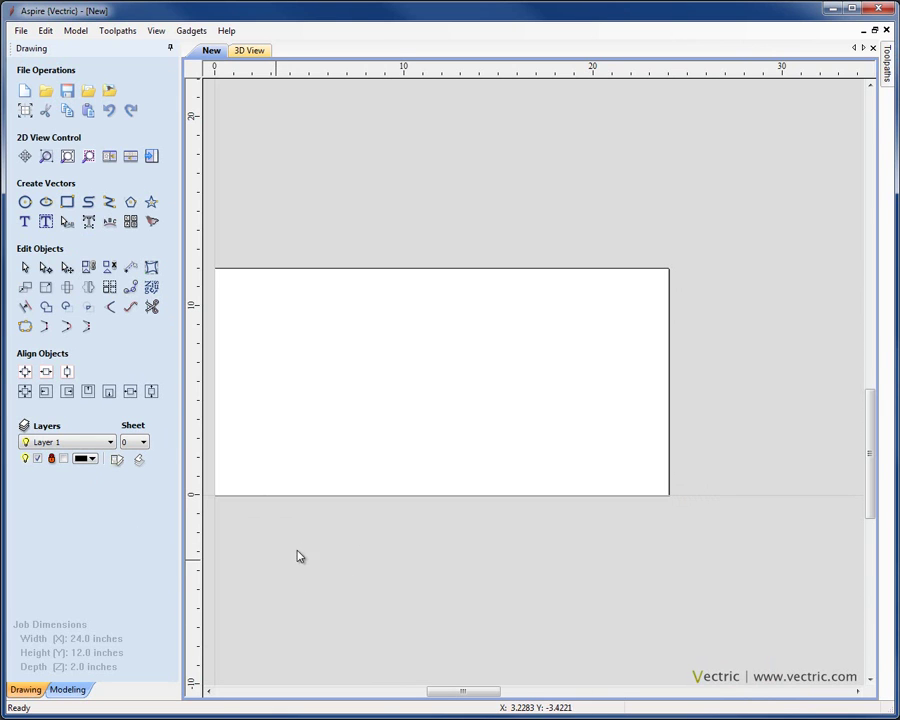
{"action": "key", "text": "F12"}
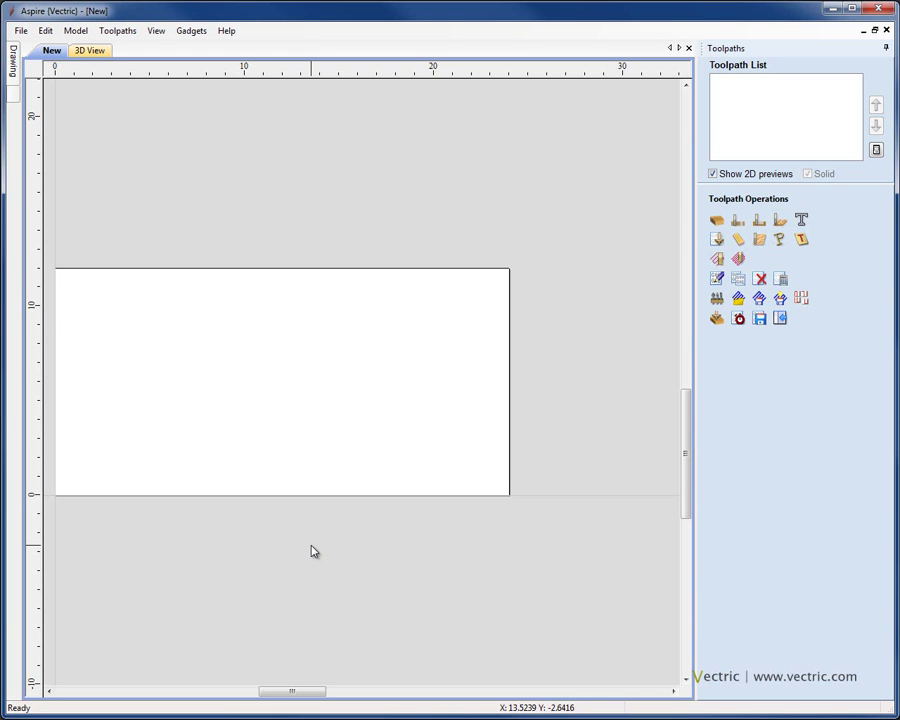
{"action": "key", "text": "F12"}
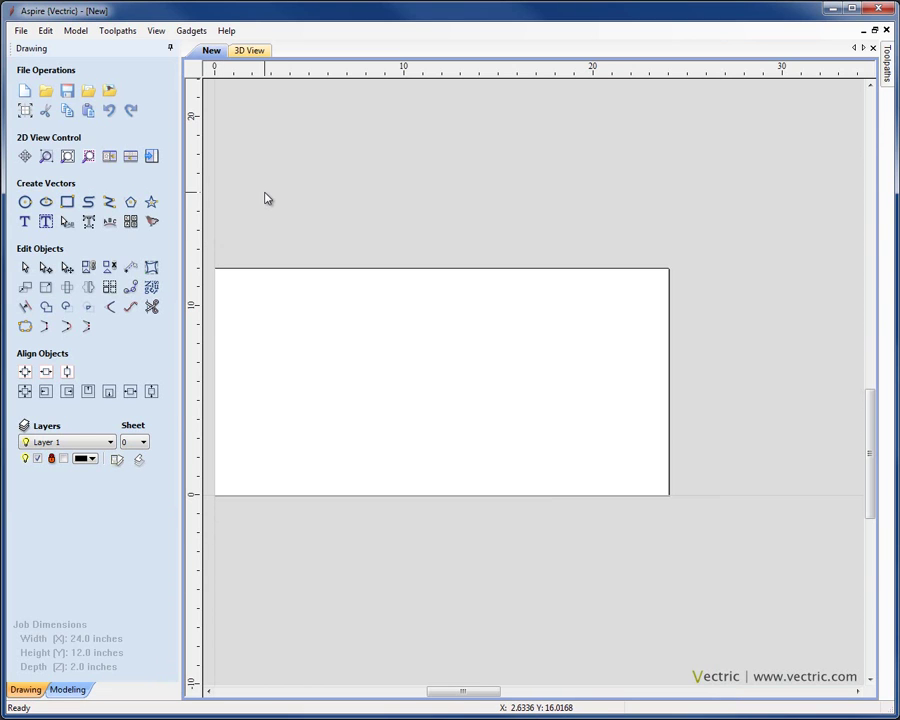
{"action": "left_click", "coordinate": [151, 158]}
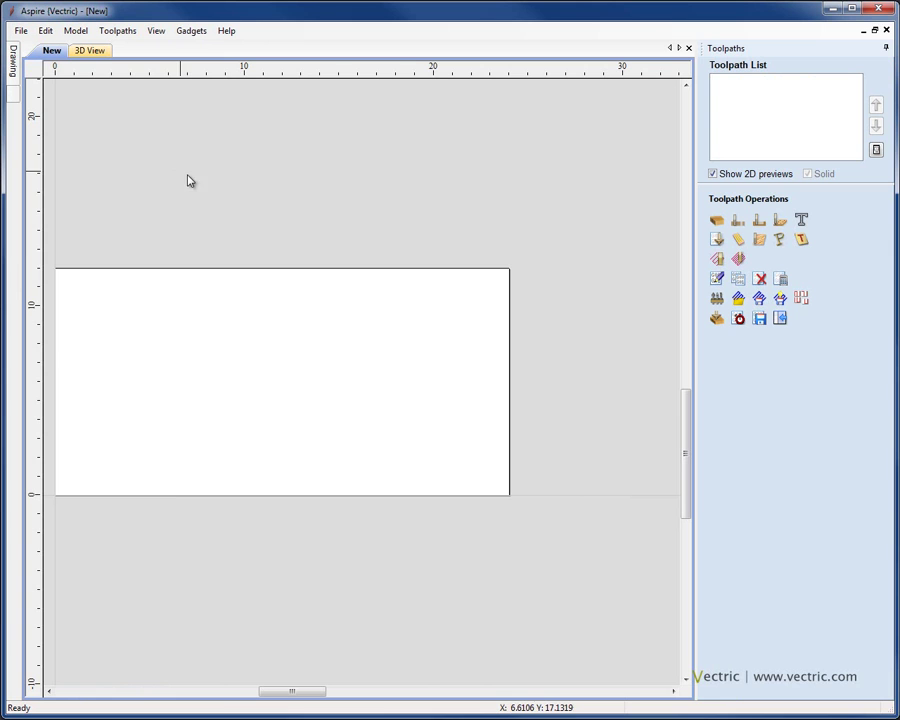
{"action": "left_click", "coordinate": [781, 320]}
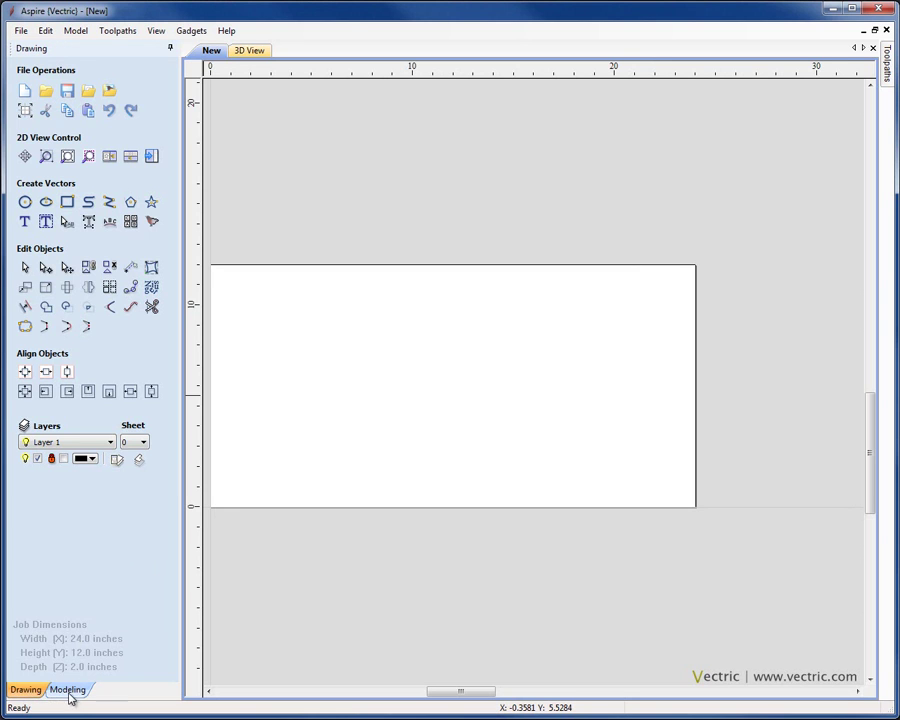
{"action": "left_click", "coordinate": [66, 690]}
{"action": "left_click", "coordinate": [33, 692]}
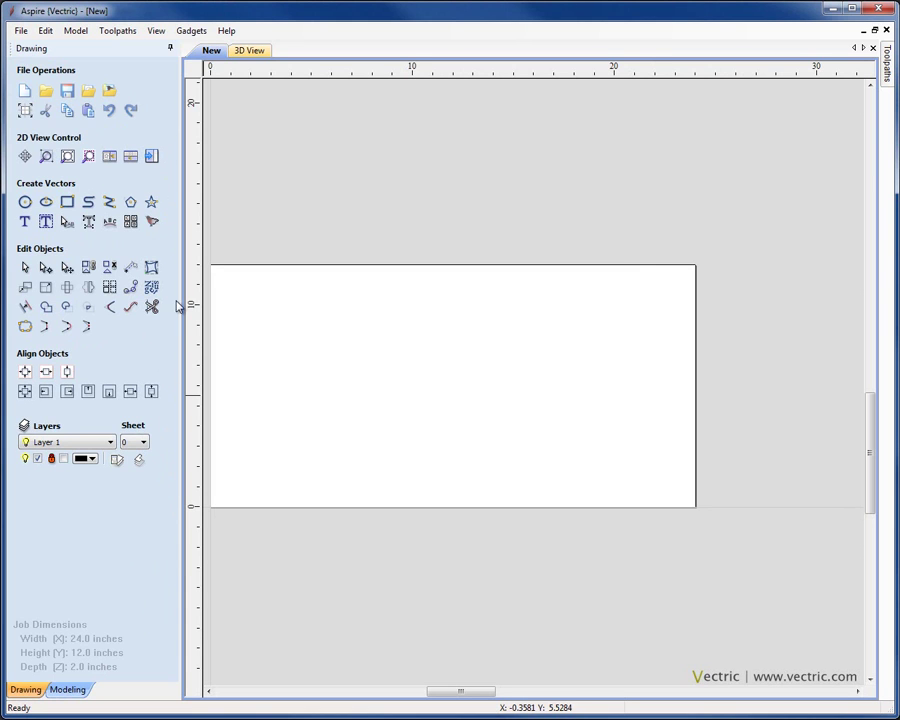
{"action": "key", "text": "F10"}
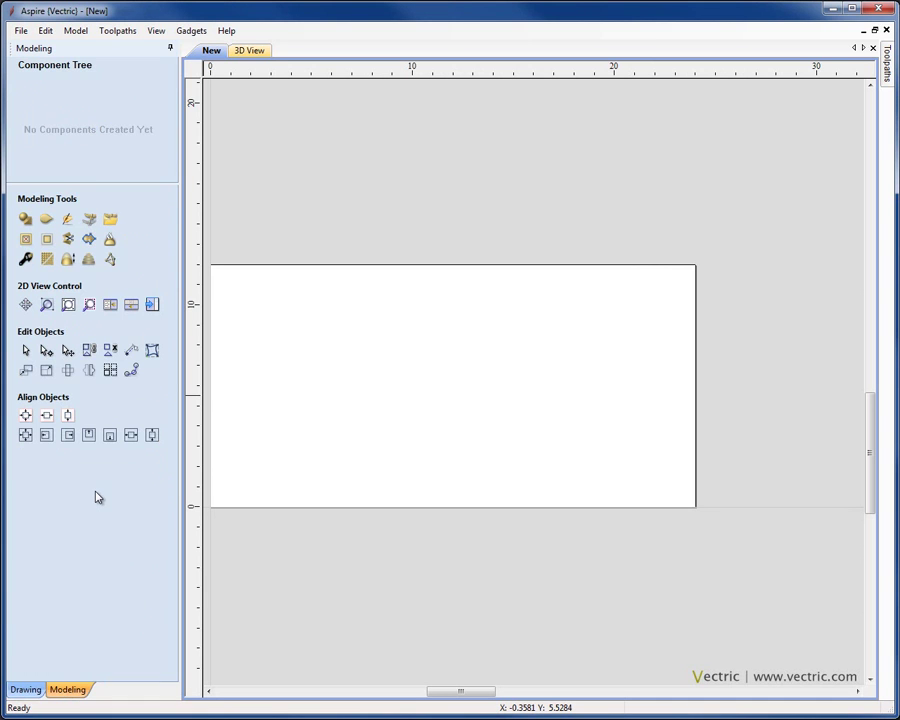
{"action": "key", "text": "F2"}
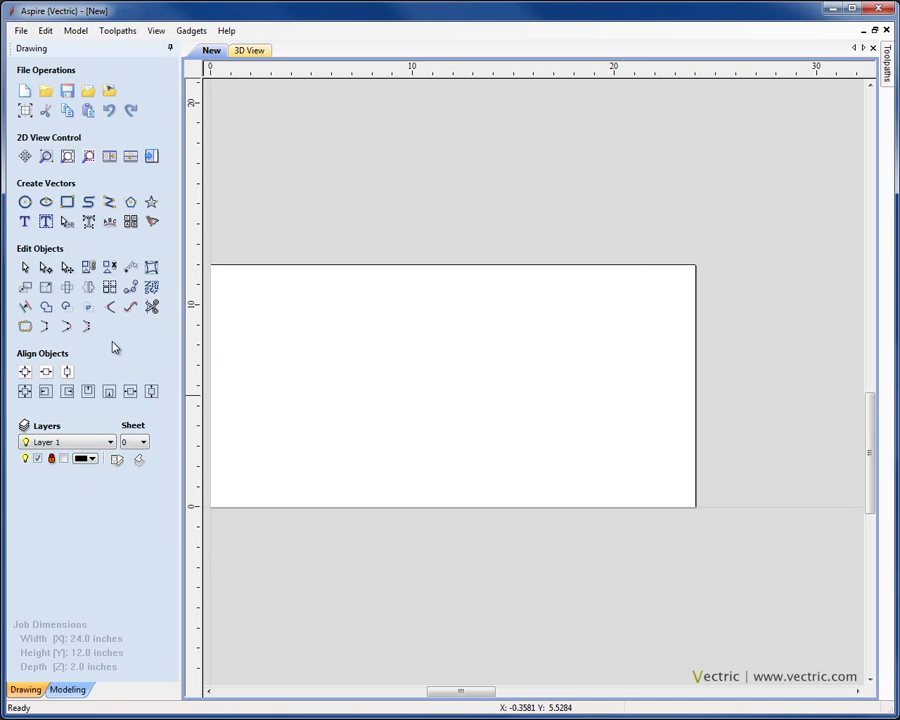
{"action": "key", "text": "F3"}
{"action": "key", "text": "F2"}
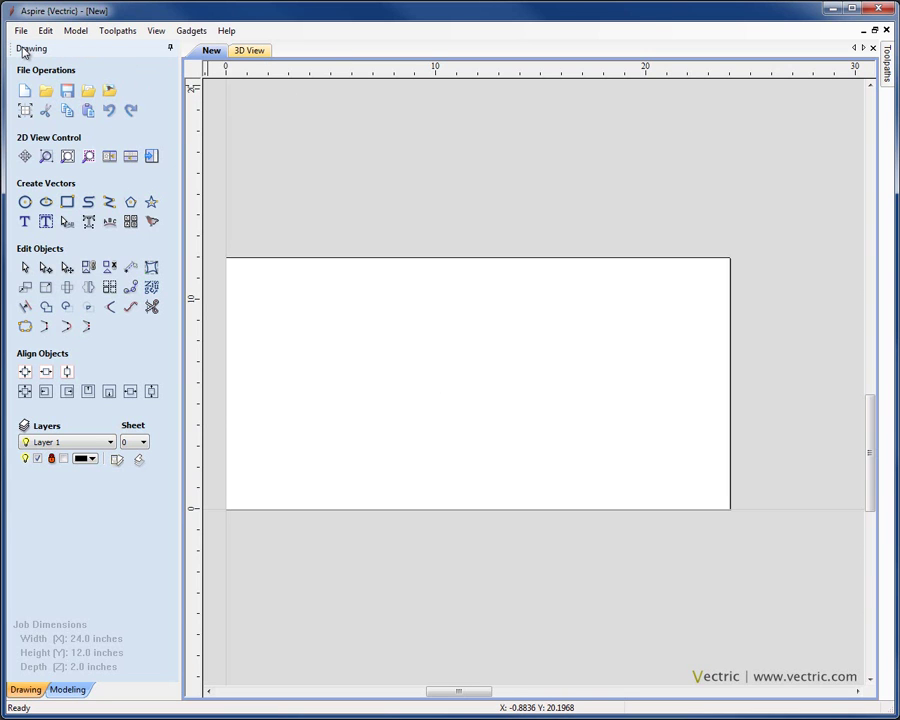
- Float the Drawing panel loose, flip its Modeling and Drawing tabs, then dock it back at the left
{"action": "left_click_drag", "start_coordinate": [25, 52], "coordinate": [87, 62]}
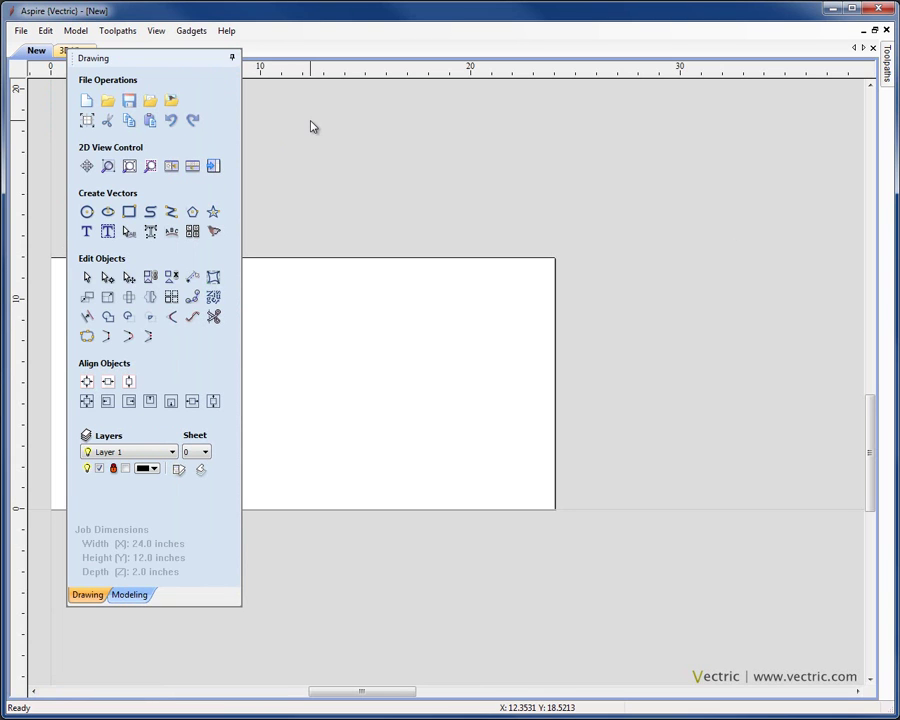
{"action": "left_click", "coordinate": [140, 598]}
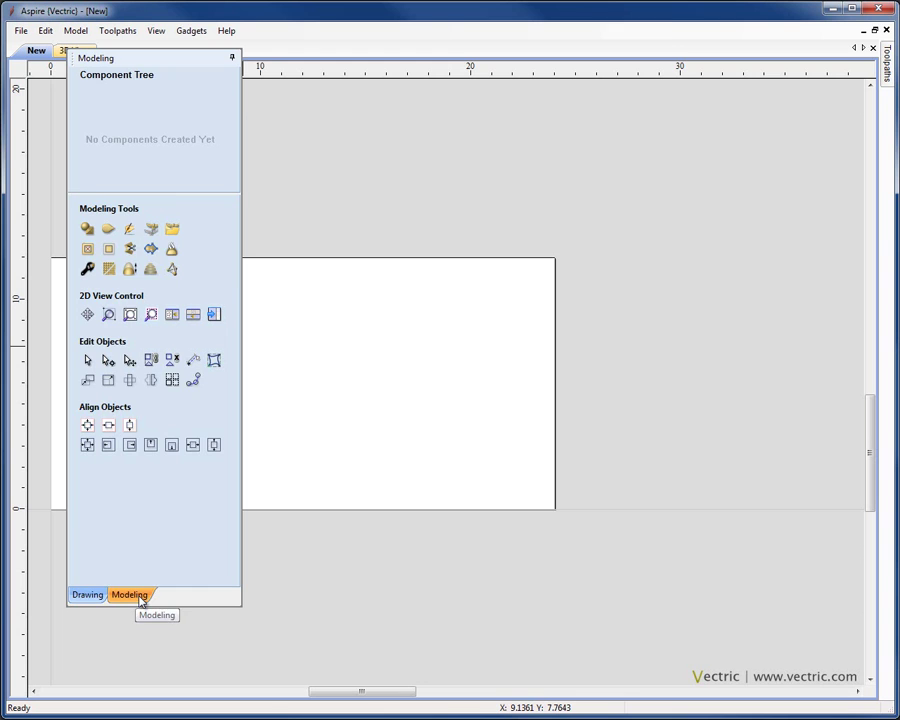
{"action": "left_click", "coordinate": [98, 596]}
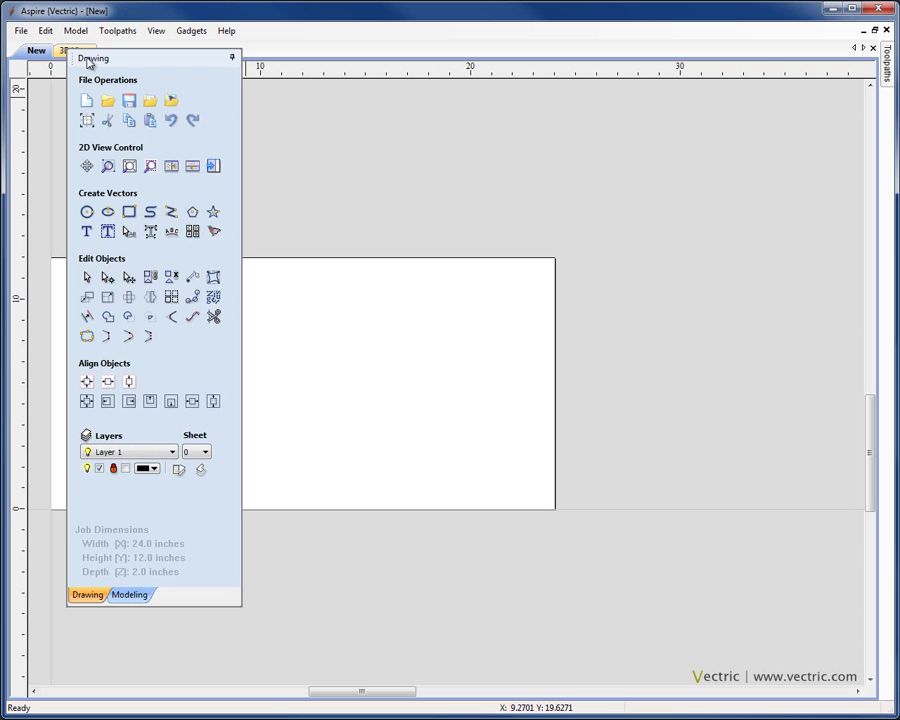
{"action": "mouse_move", "coordinate": [87, 60]}
{"action": "left_mouse_down"}
{"action": "mouse_move", "coordinate": [30, 45]}
{"action": "mouse_move", "coordinate": [10, 50]}
{"action": "left_mouse_up"}
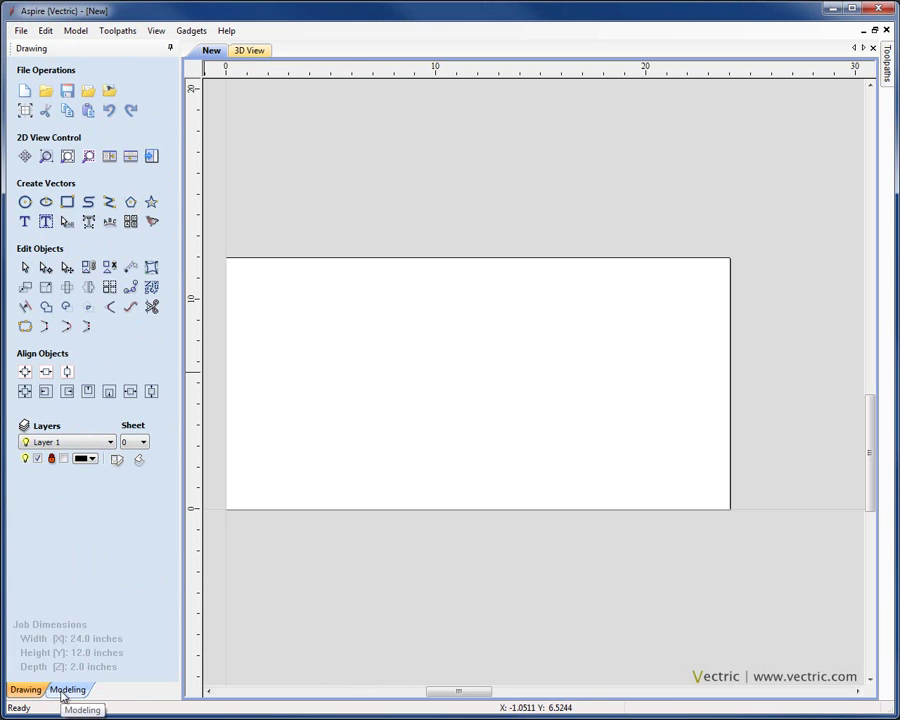
{"action": "mouse_move", "coordinate": [64, 695]}
{"action": "left_mouse_down"}
{"action": "mouse_move", "coordinate": [184, 676]}
{"action": "mouse_move", "coordinate": [231, 657]}
{"action": "left_mouse_up"}
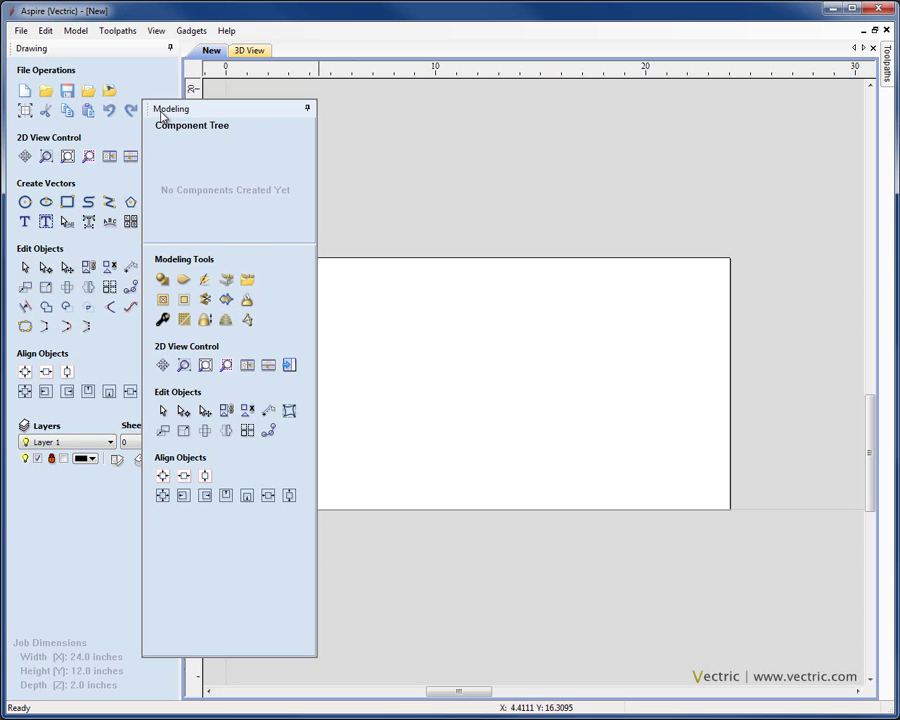
{"action": "mouse_move", "coordinate": [162, 117]}
{"action": "left_mouse_down"}
{"action": "mouse_move", "coordinate": [38, 45]}
{"action": "mouse_move", "coordinate": [44, 58]}
{"action": "left_mouse_up"}
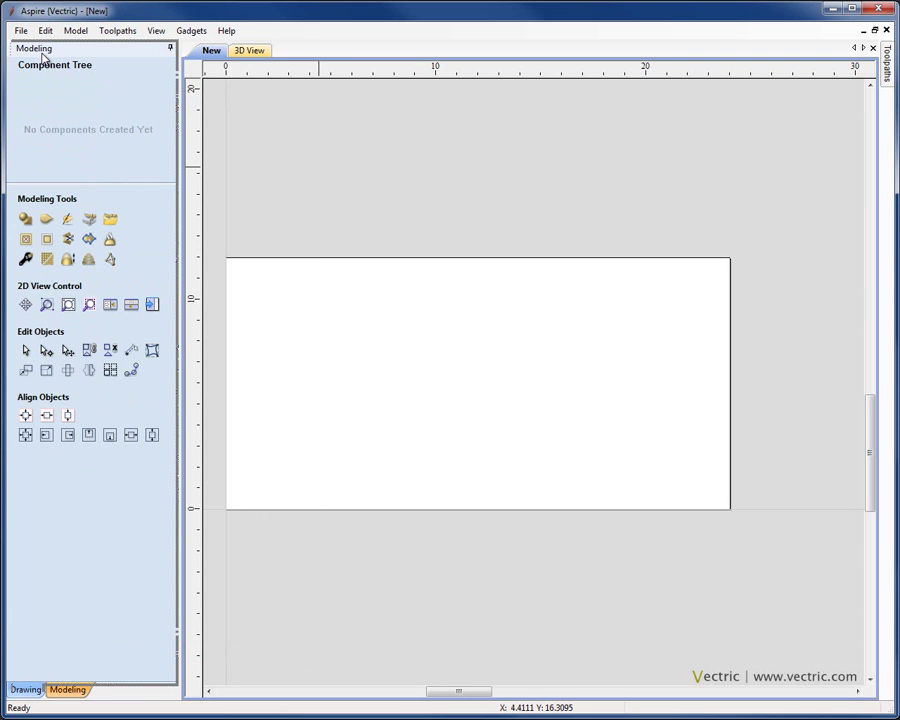
{"action": "left_click", "coordinate": [32, 690]}
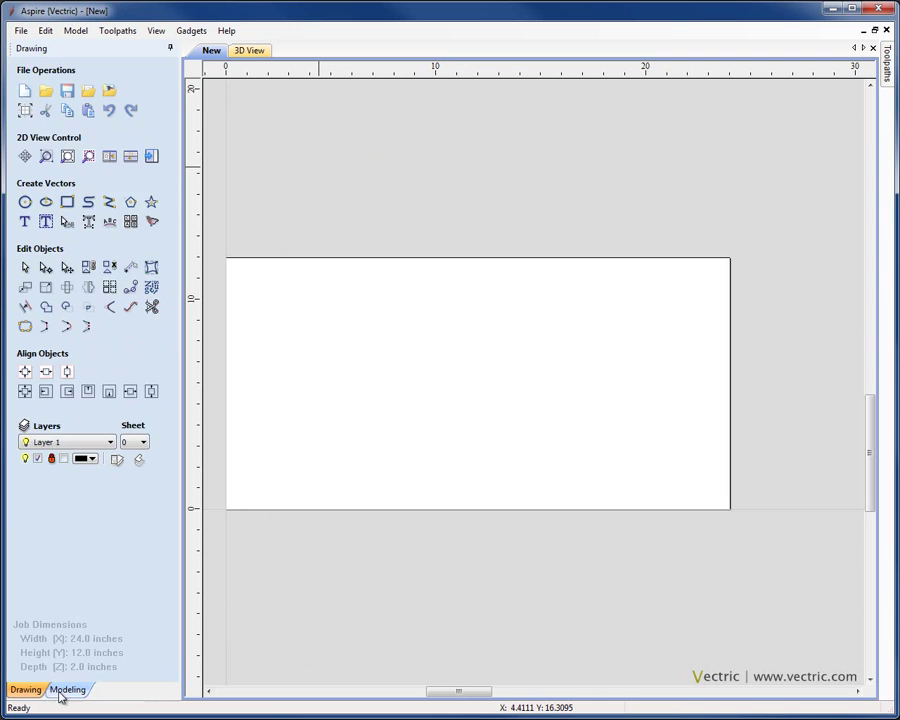
{"action": "left_click", "coordinate": [60, 691]}
{"action": "left_click", "coordinate": [36, 690]}
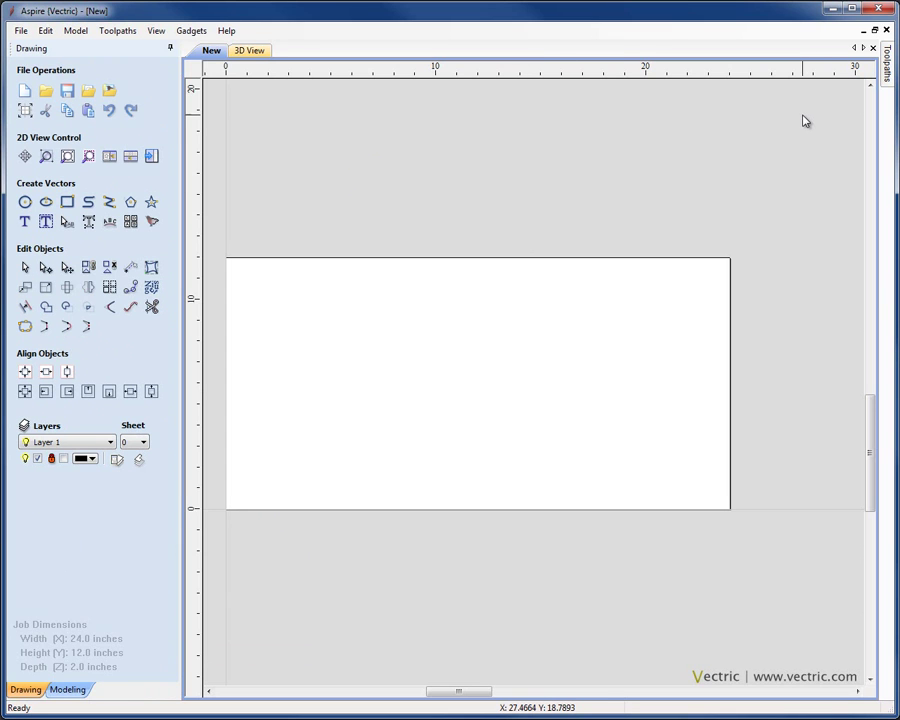
- Pin the Toolpaths panel open, briefly float it, and redock it on the right edge
{"action": "mouse_move", "coordinate": [886, 62]}
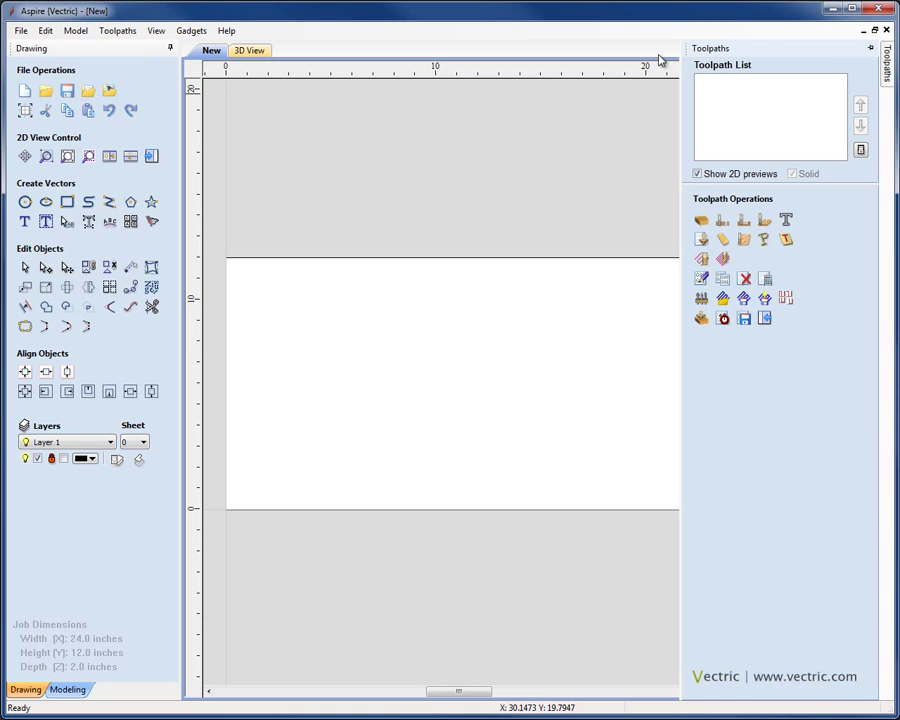
{"action": "left_click", "coordinate": [871, 47]}
{"action": "left_click_drag", "start_coordinate": [712, 50], "coordinate": [884, 60]}
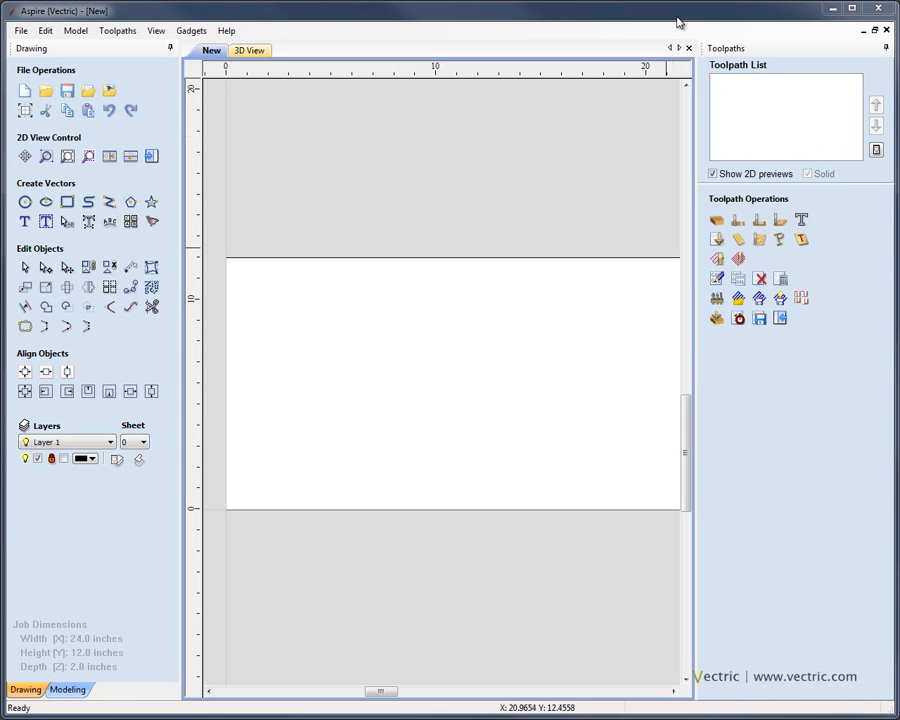
- Unpin the Toolpaths panel so it auto-hides and the 2D view regains full width
{"action": "left_click", "coordinate": [885, 48]}
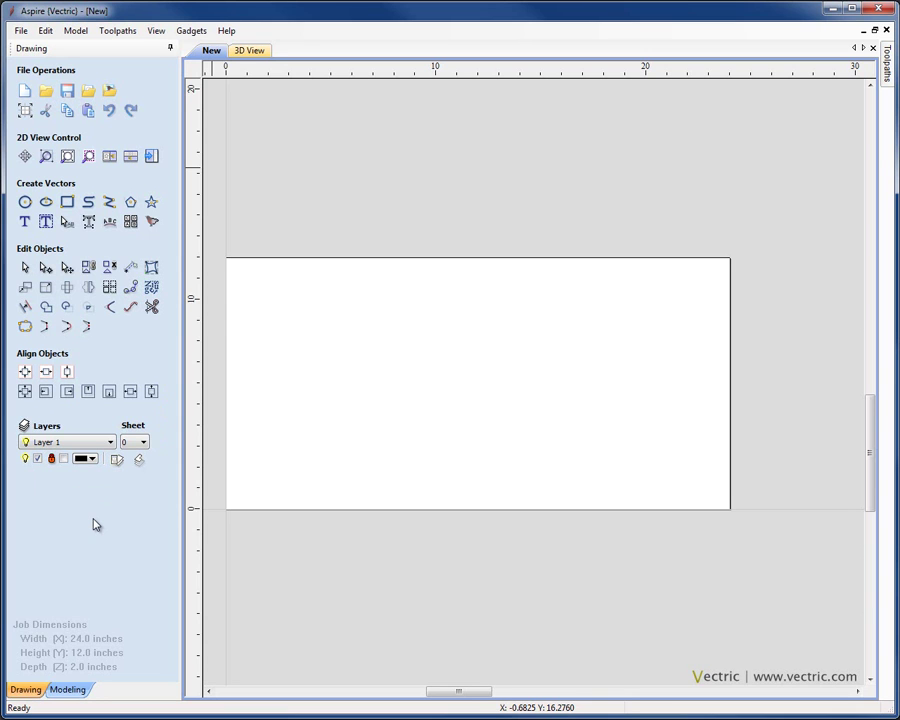
- Show the Modeling tools and drag the splitter down to enlarge the Component Tree
{"action": "left_click", "coordinate": [66, 690]}
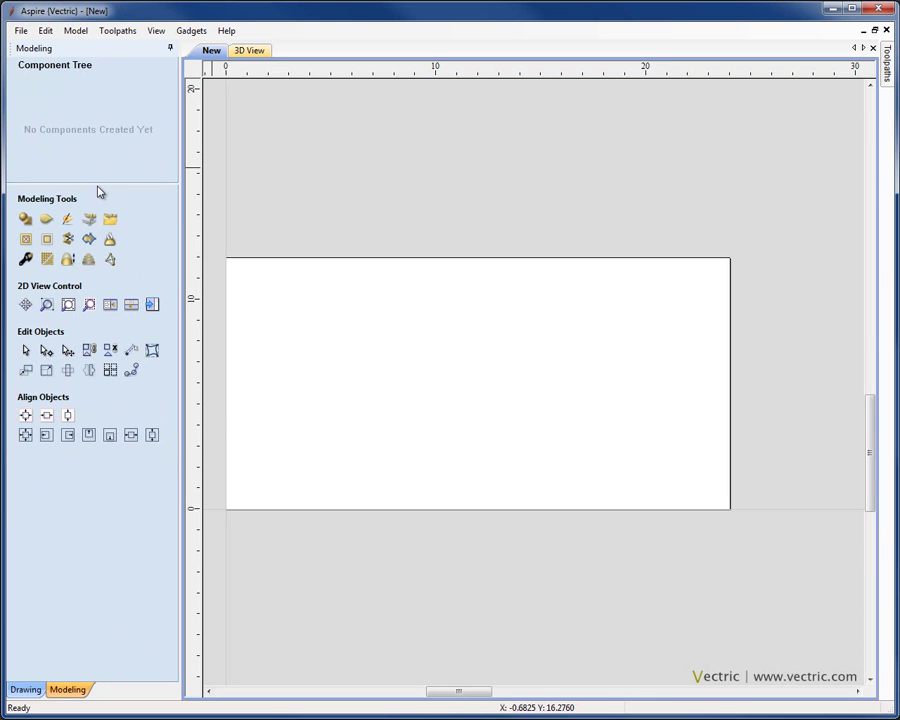
{"action": "left_click_drag", "start_coordinate": [100, 181], "coordinate": [128, 207]}
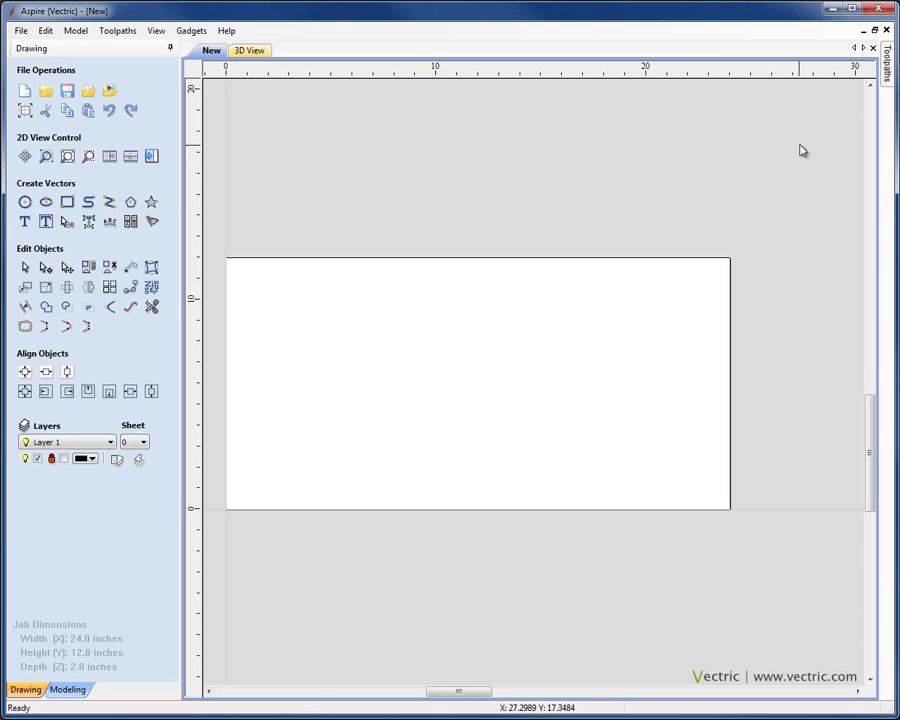
- Toggle to the Toolpaths panel with F12 and enlarge the Toolpath List area
{"action": "key", "text": "F12"}
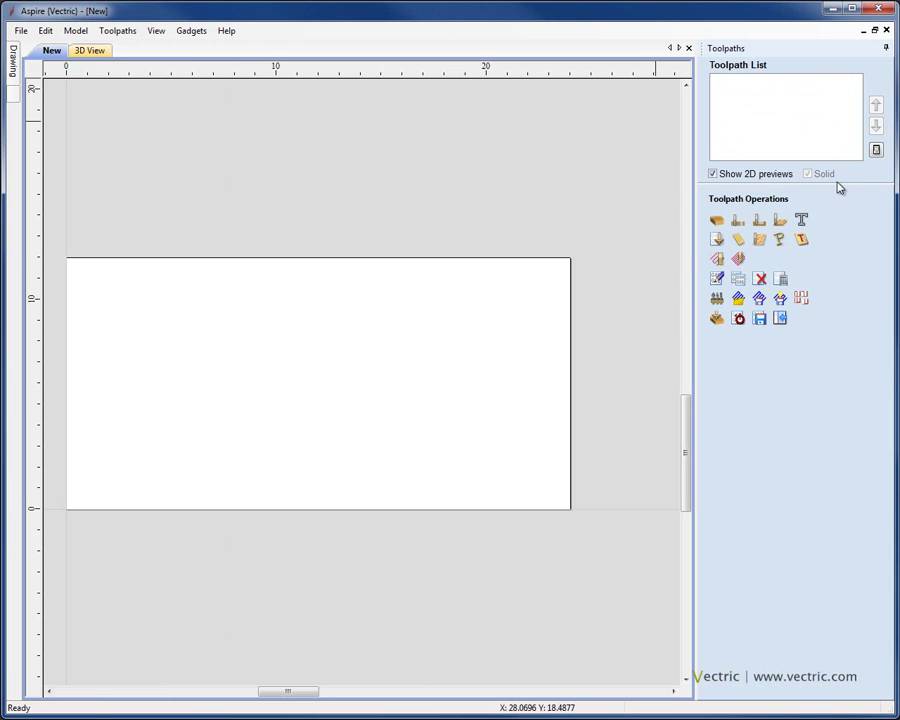
{"action": "mouse_move", "coordinate": [839, 184]}
{"action": "left_mouse_down"}
{"action": "mouse_move", "coordinate": [846, 253]}
{"action": "mouse_move", "coordinate": [843, 206]}
{"action": "left_mouse_up"}
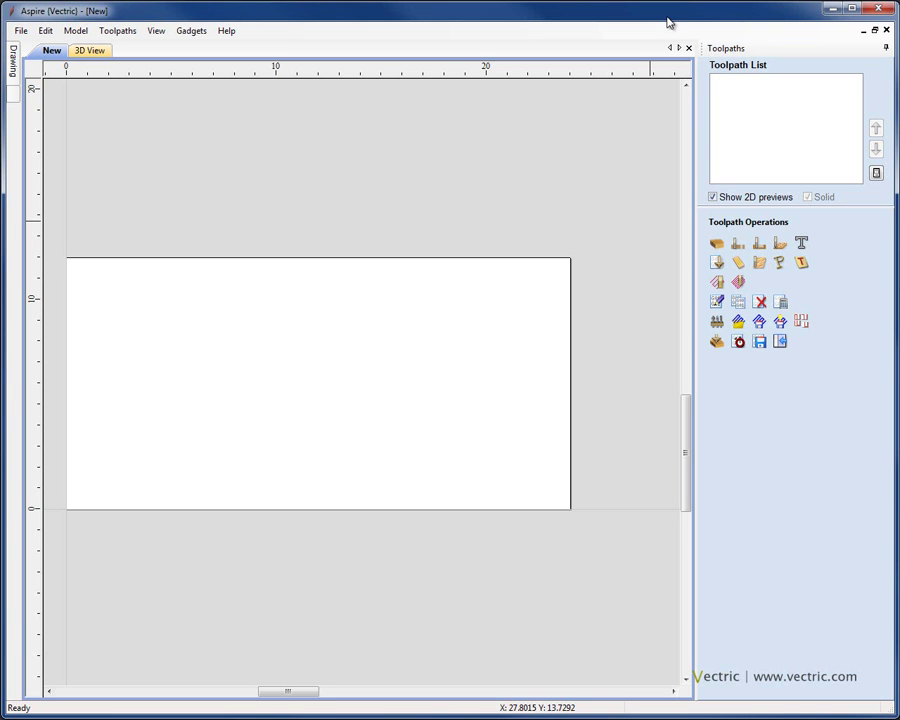
- Restore the Drawing tools with F11, hiding Toolpaths, and zoom the 2D view
{"action": "key", "text": "F11"}
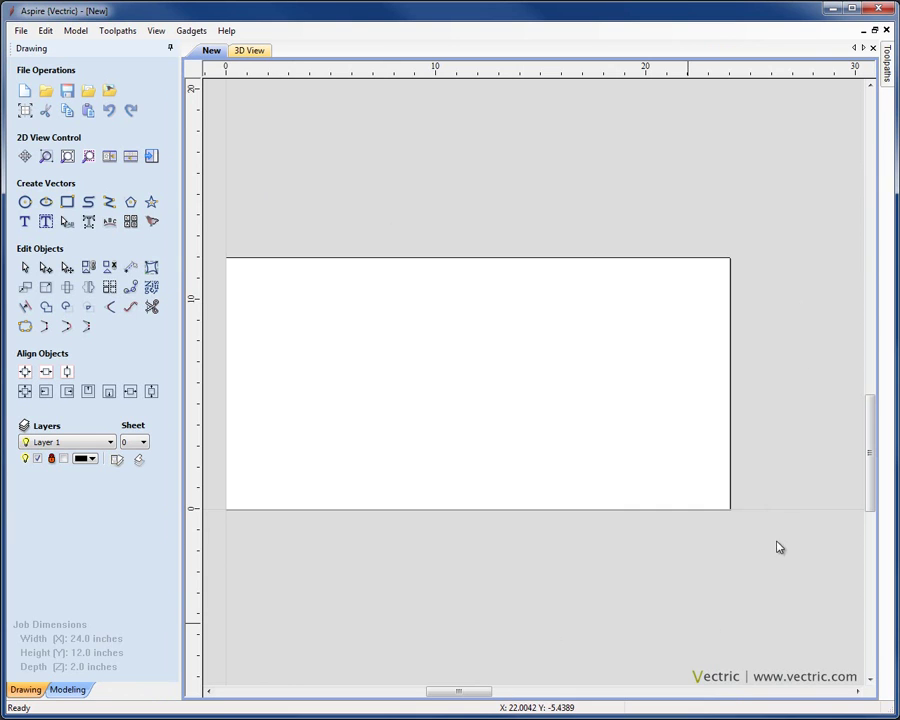
{"action": "scroll", "coordinate": [530, 440], "scroll_direction": "up", "scroll_amount": 1}
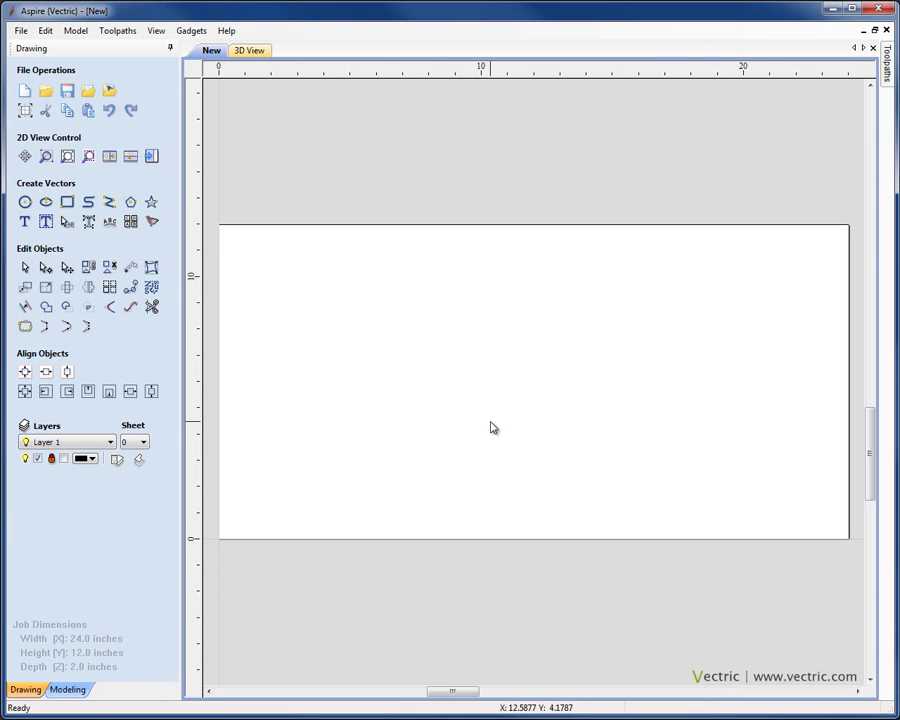
- Orbit and zoom the material block in the 3D View, then return to the 2D drawing view
{"action": "left_click", "coordinate": [256, 53]}
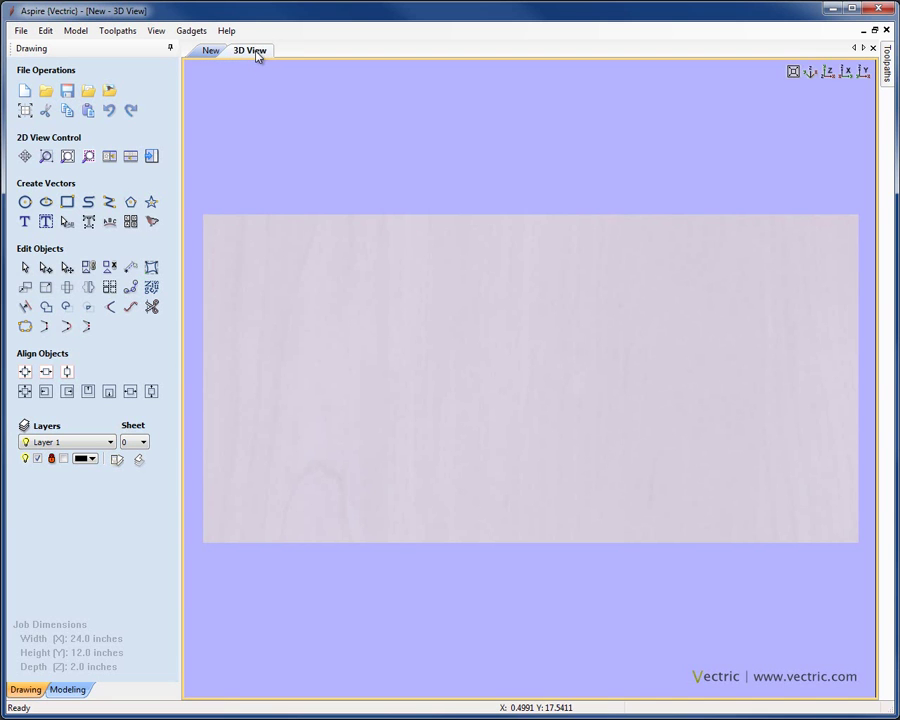
{"action": "left_click_drag", "start_coordinate": [572, 549], "coordinate": [454, 416]}
{"action": "scroll", "coordinate": [539, 421], "scroll_direction": "down", "scroll_amount": 3}
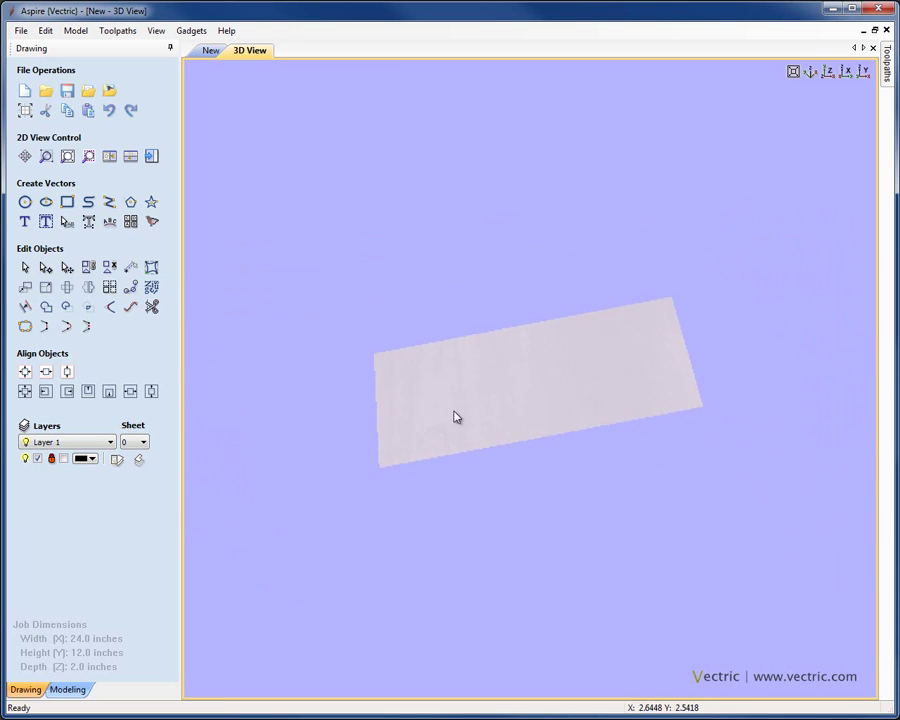
{"action": "left_click", "coordinate": [209, 52]}
{"action": "left_click", "coordinate": [242, 52]}
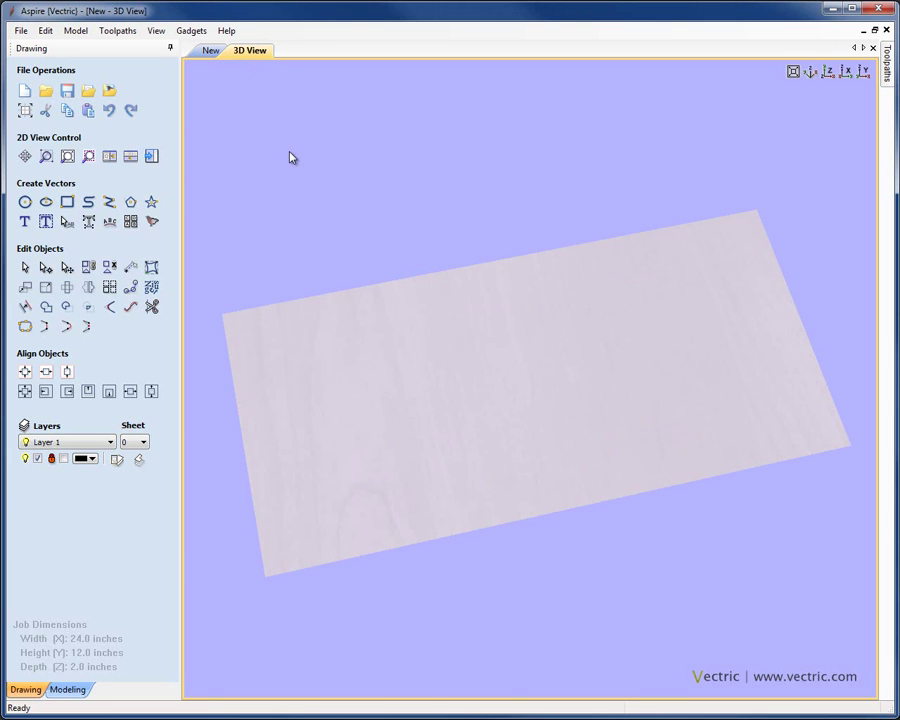
{"action": "left_click", "coordinate": [209, 52]}
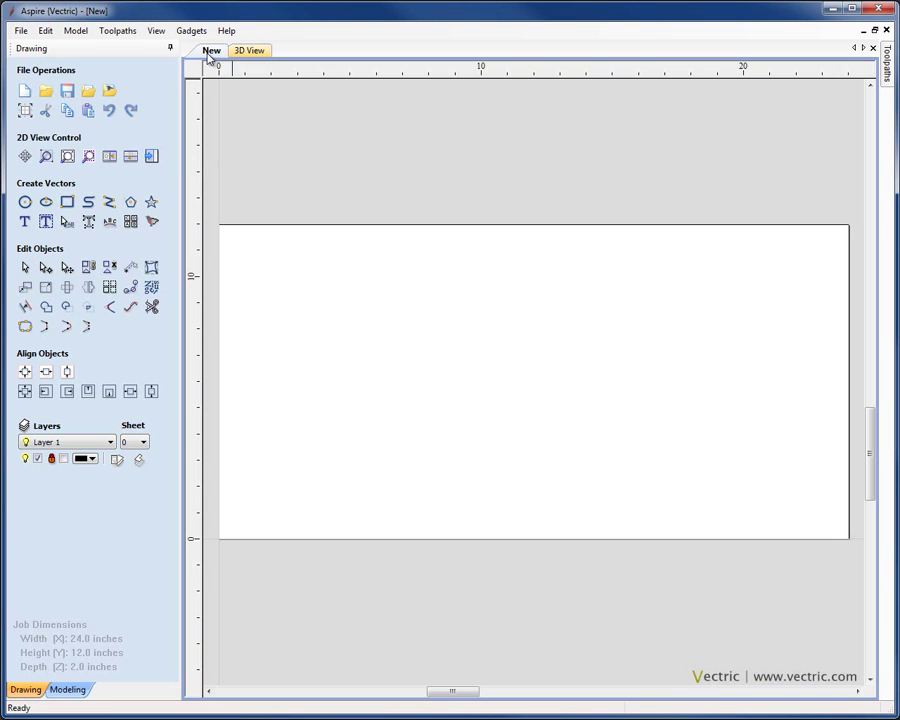
- Switch the 2D and 3D view tiling between side-by-side and stacked, leaving view options unchanged
{"action": "left_click", "coordinate": [110, 158]}
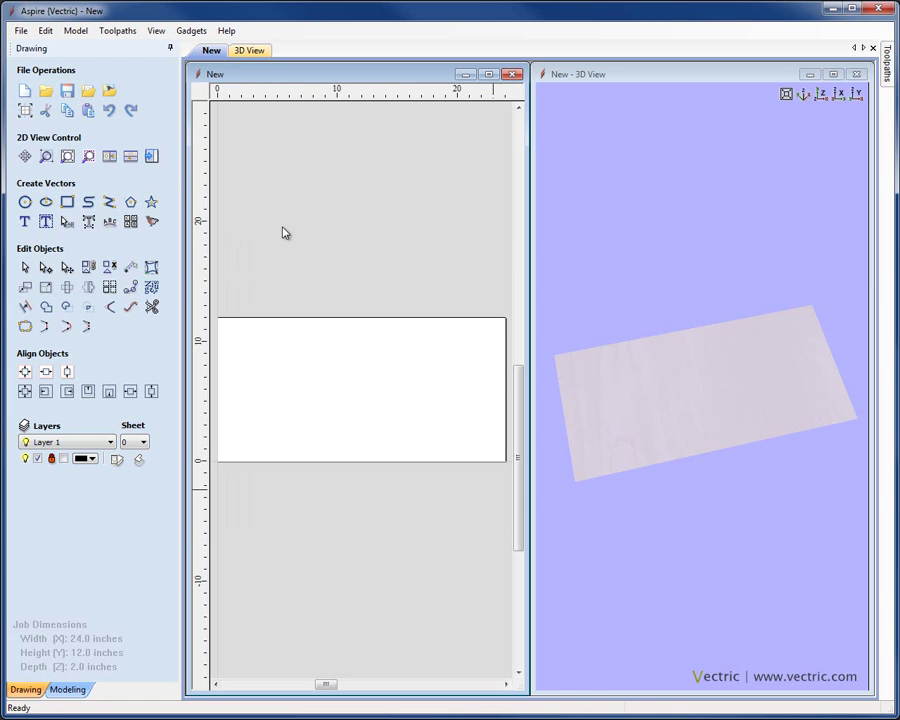
{"action": "left_click", "coordinate": [130, 158]}
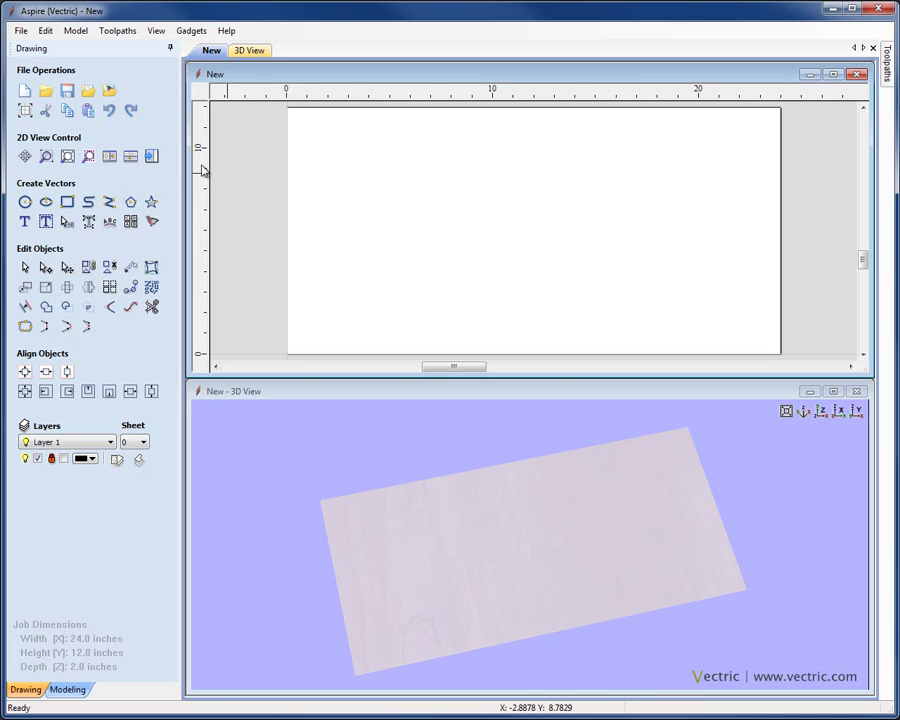
{"action": "key", "text": "F4"}
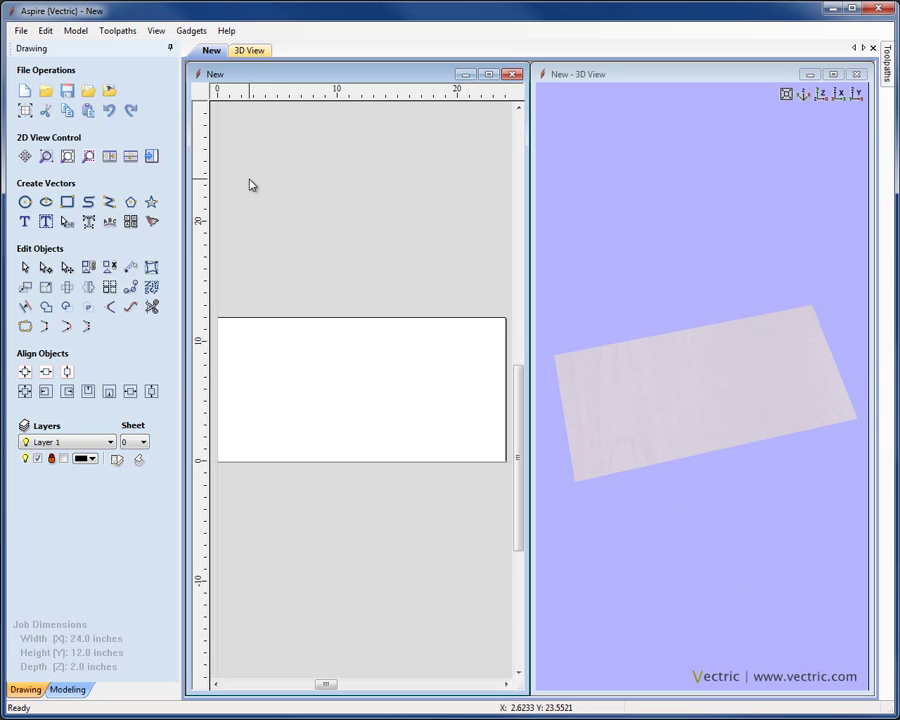
{"action": "key", "text": "F4"}
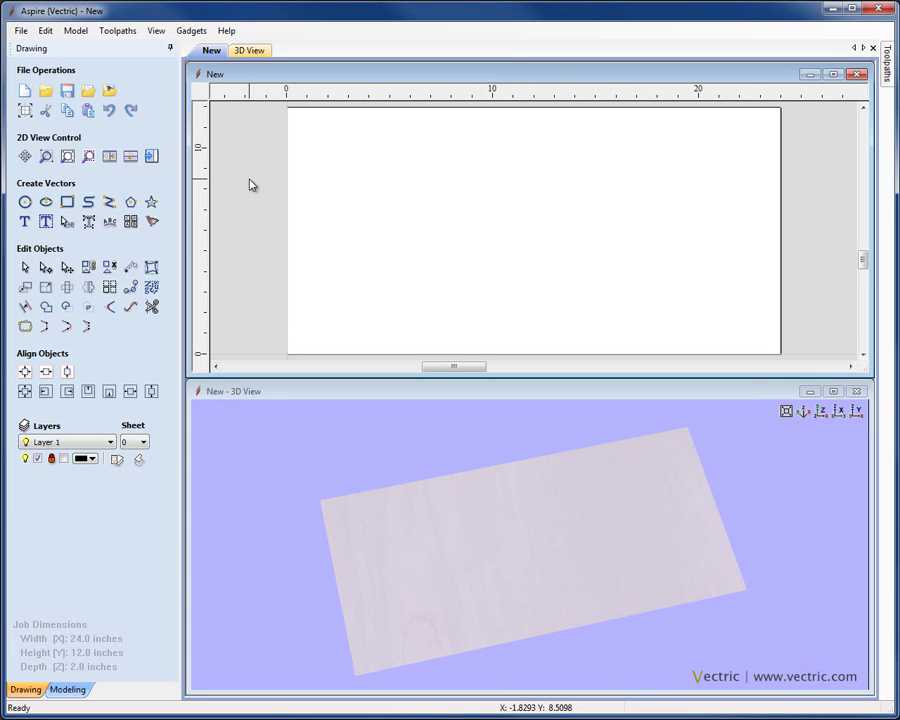
{"action": "left_click", "coordinate": [160, 32]}
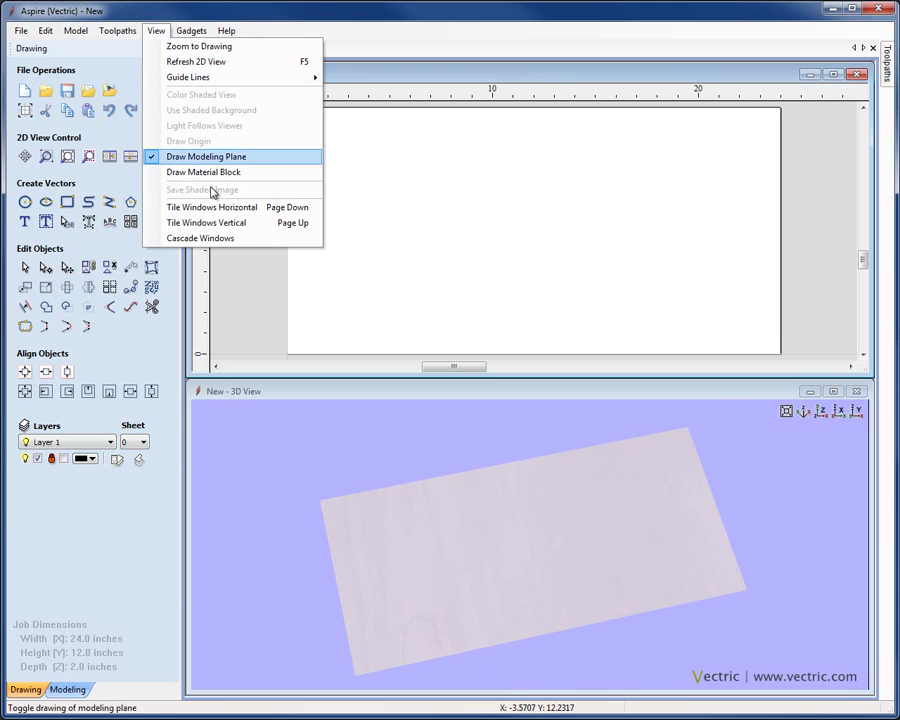
{"action": "left_click", "coordinate": [247, 281]}
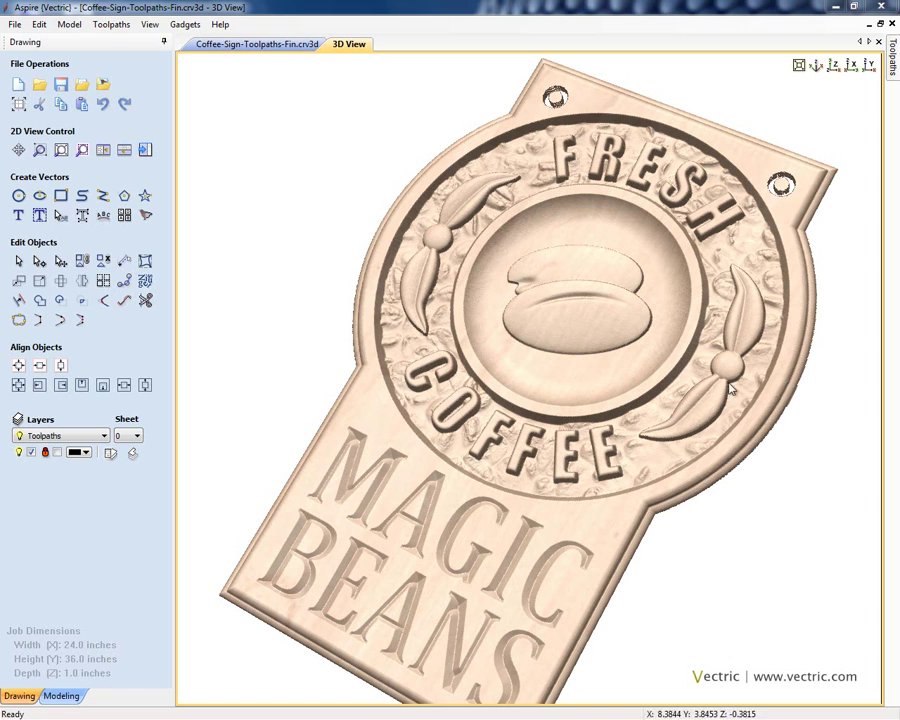
- Choose Help Contents from the Help menu to open Help.pdf in Adobe Reader
{"action": "left_click", "coordinate": [218, 24]}
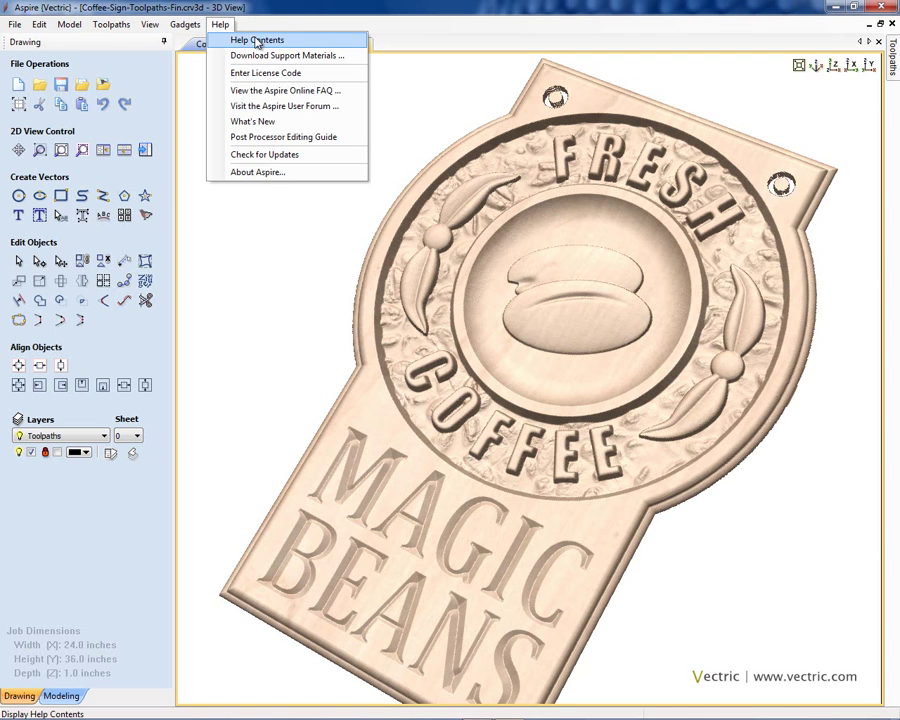
{"action": "left_click", "coordinate": [256, 40]}
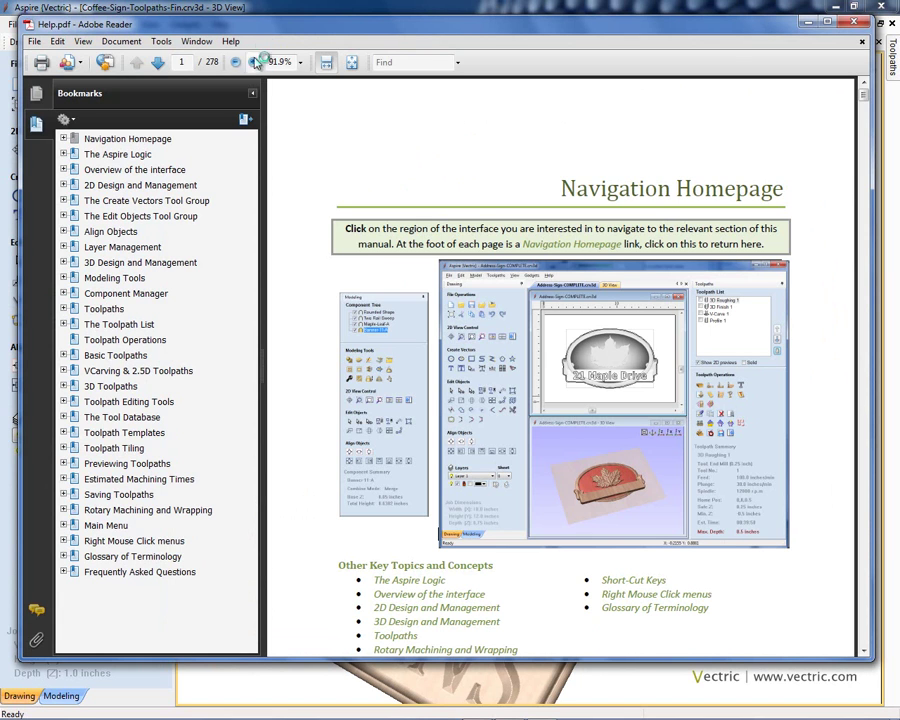
{"action": "scroll", "coordinate": [293, 181], "scroll_direction": "down", "scroll_amount": 2}
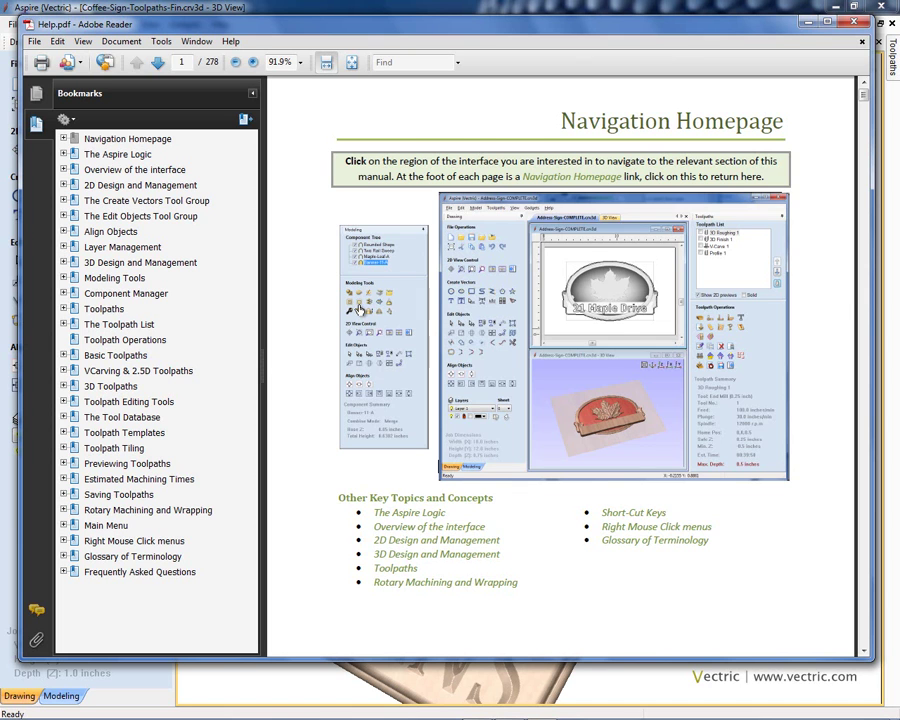
- Jump via Modeling Tools to Create Shape on page 106, then read through pages 107–108
{"action": "left_click", "coordinate": [362, 301]}
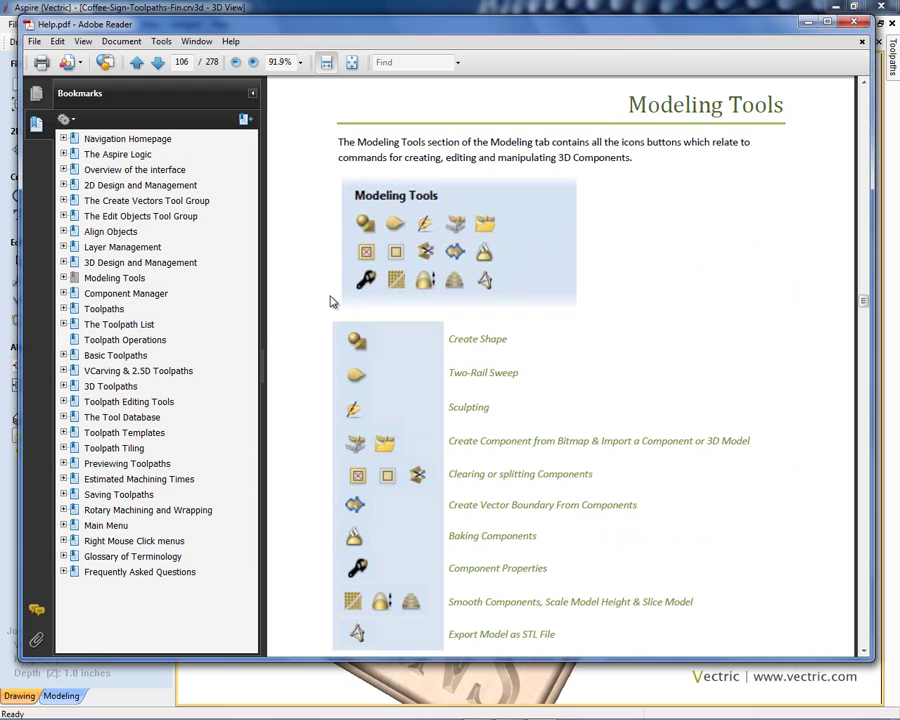
{"action": "left_click", "coordinate": [366, 230]}
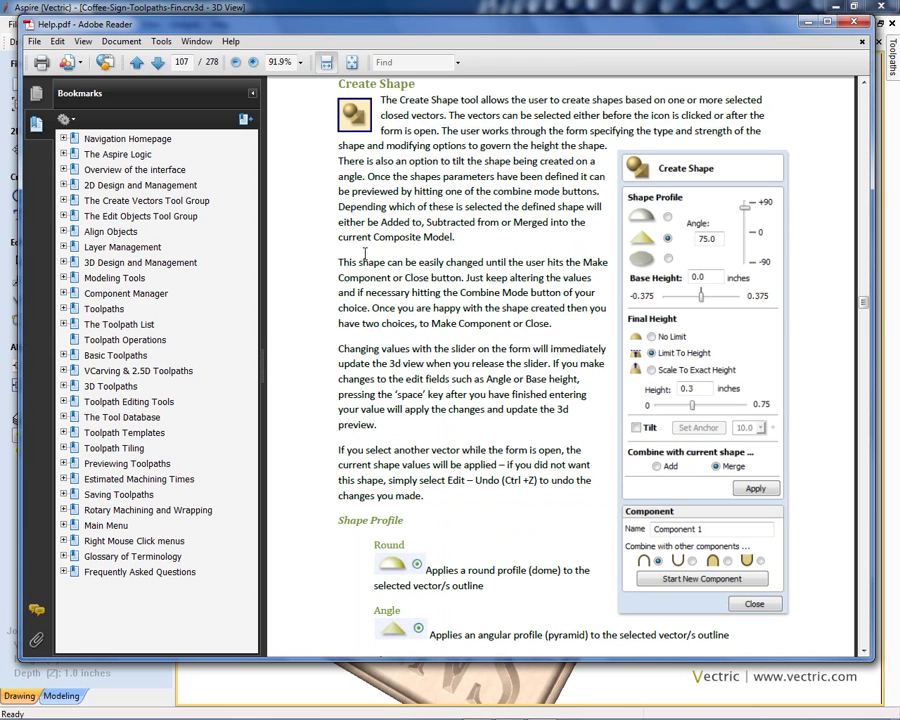
{"action": "scroll", "coordinate": [388, 200], "scroll_direction": "down", "scroll_amount": 3}
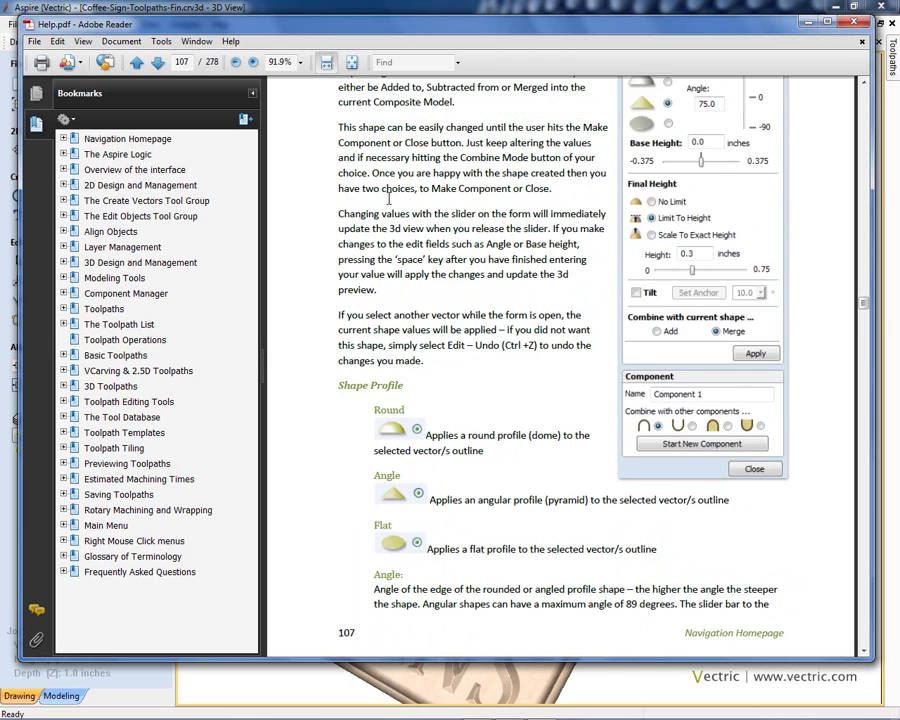
{"action": "scroll", "coordinate": [388, 200], "scroll_direction": "down", "scroll_amount": 15}
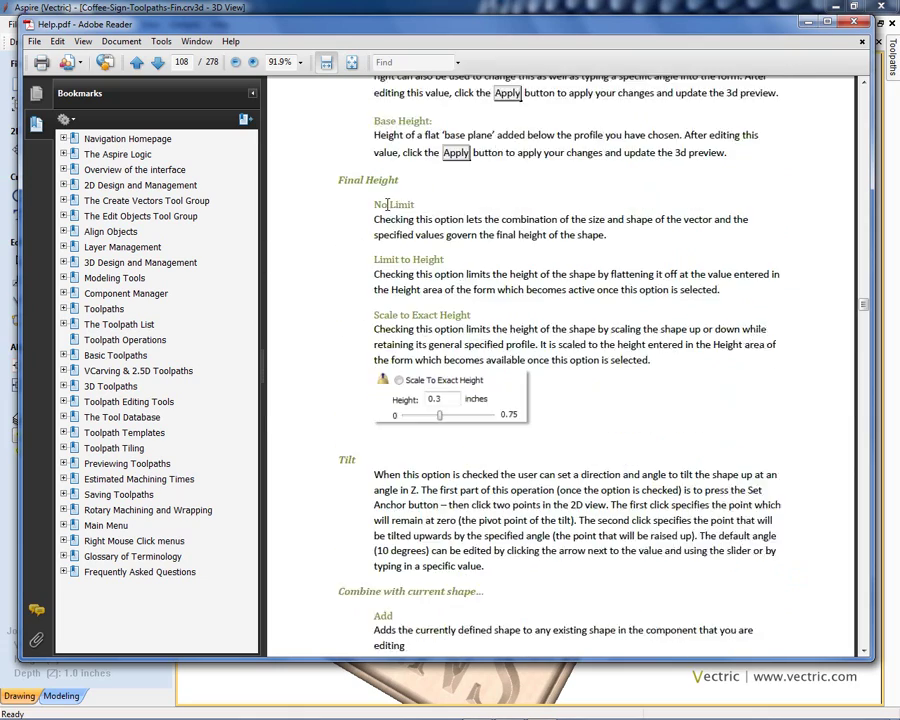
{"action": "scroll", "coordinate": [388, 204], "scroll_direction": "down", "scroll_amount": 5}
{"action": "scroll", "coordinate": [407, 322], "scroll_direction": "up", "scroll_amount": 10}
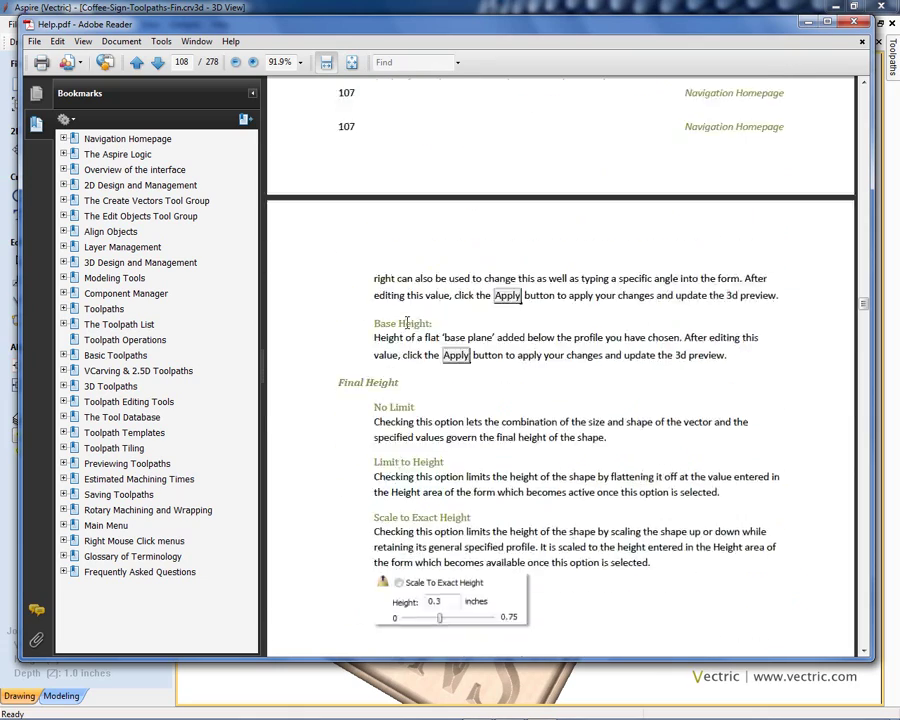
{"action": "scroll", "coordinate": [407, 322], "scroll_direction": "up", "scroll_amount": 10}
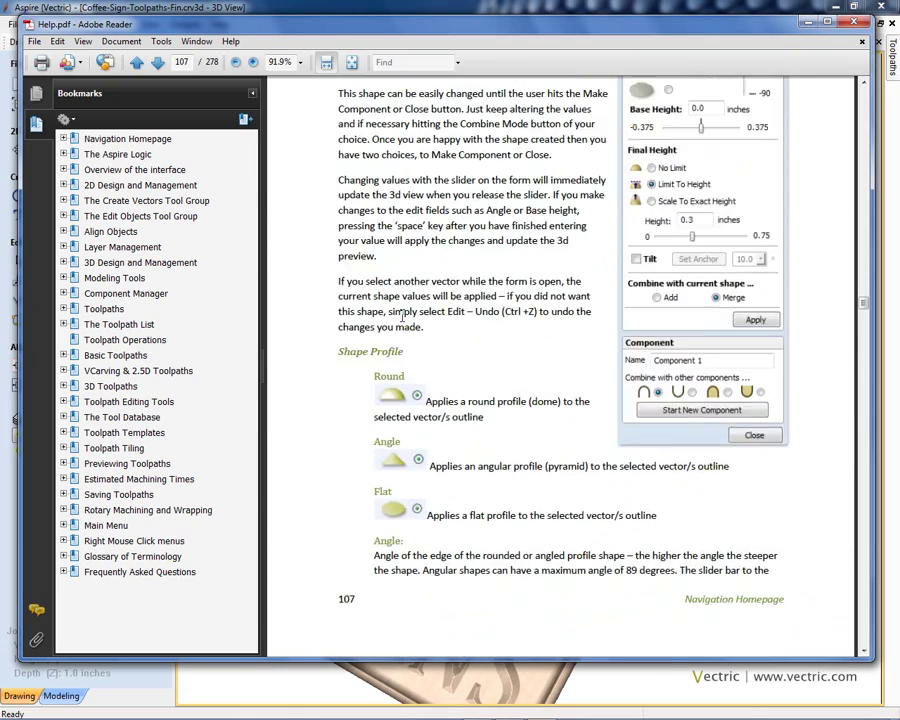
{"action": "scroll", "coordinate": [403, 317], "scroll_direction": "up", "scroll_amount": 2}
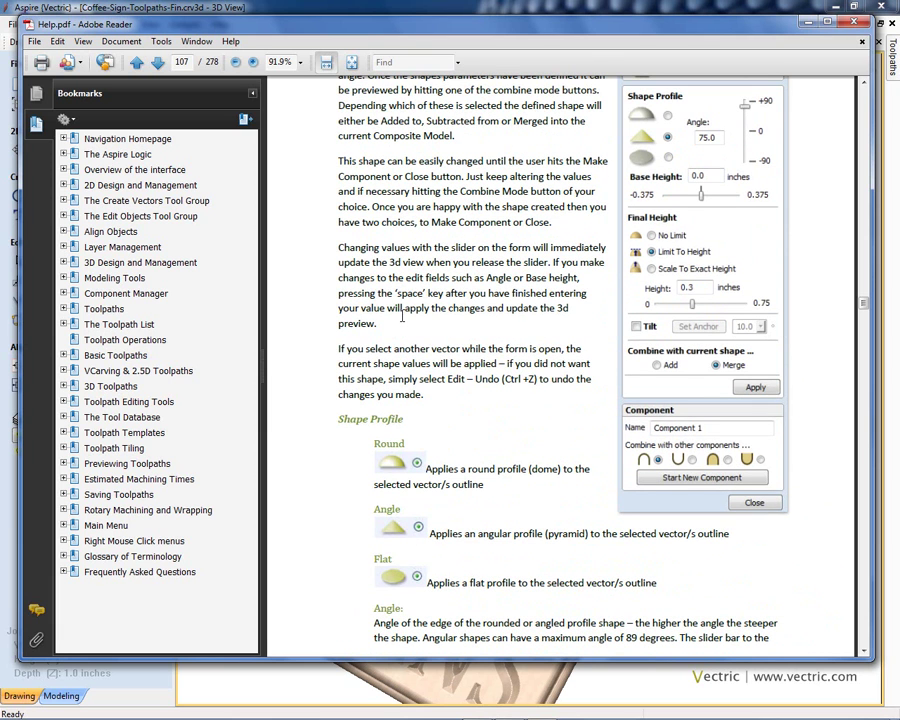
{"action": "scroll", "coordinate": [403, 317], "scroll_direction": "down", "scroll_amount": 7}
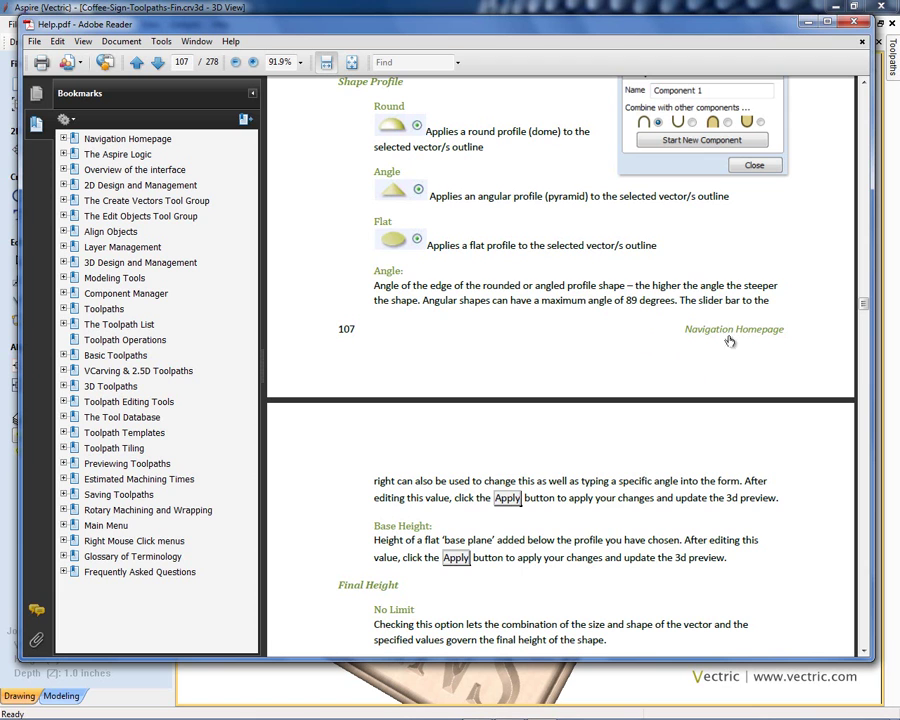
- From the Navigation Homepage, expand 2D Design and Management and jump to Vectors on page 16
{"action": "left_click", "coordinate": [729, 338]}
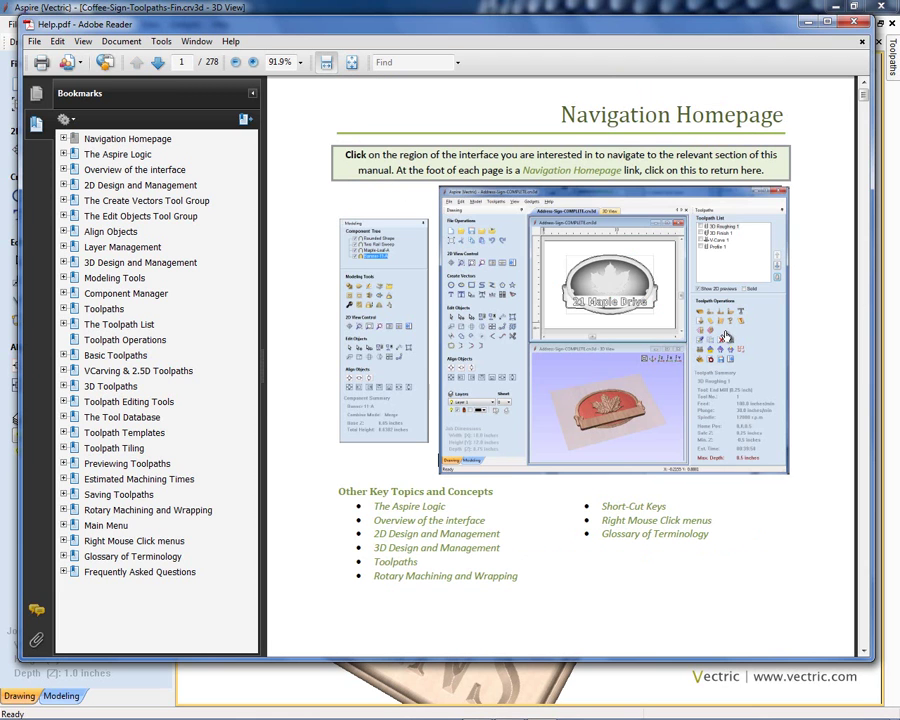
{"action": "left_click", "coordinate": [63, 170]}
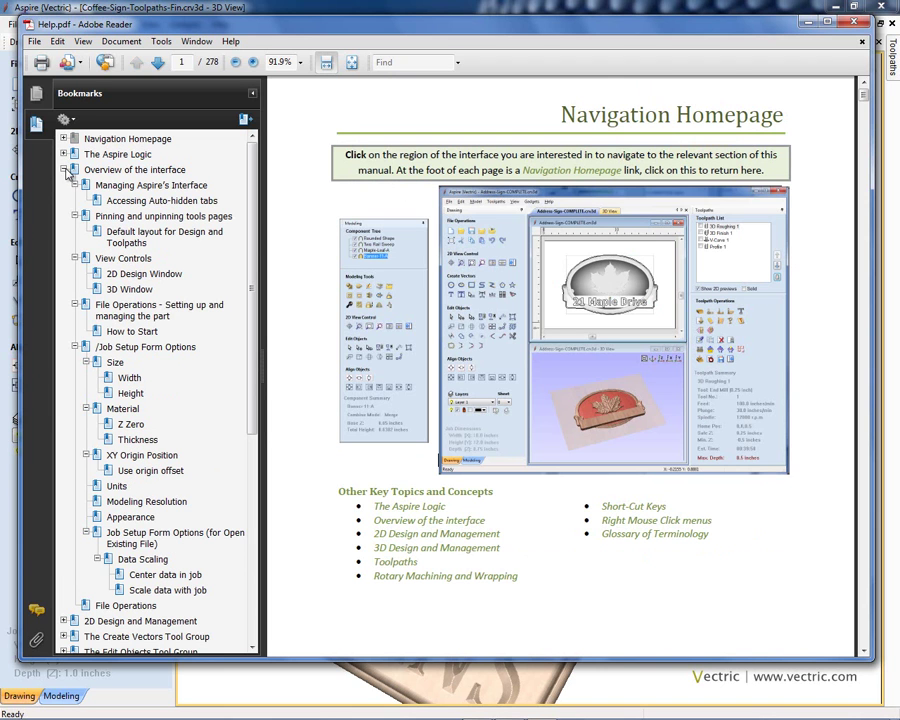
{"action": "left_click", "coordinate": [63, 170]}
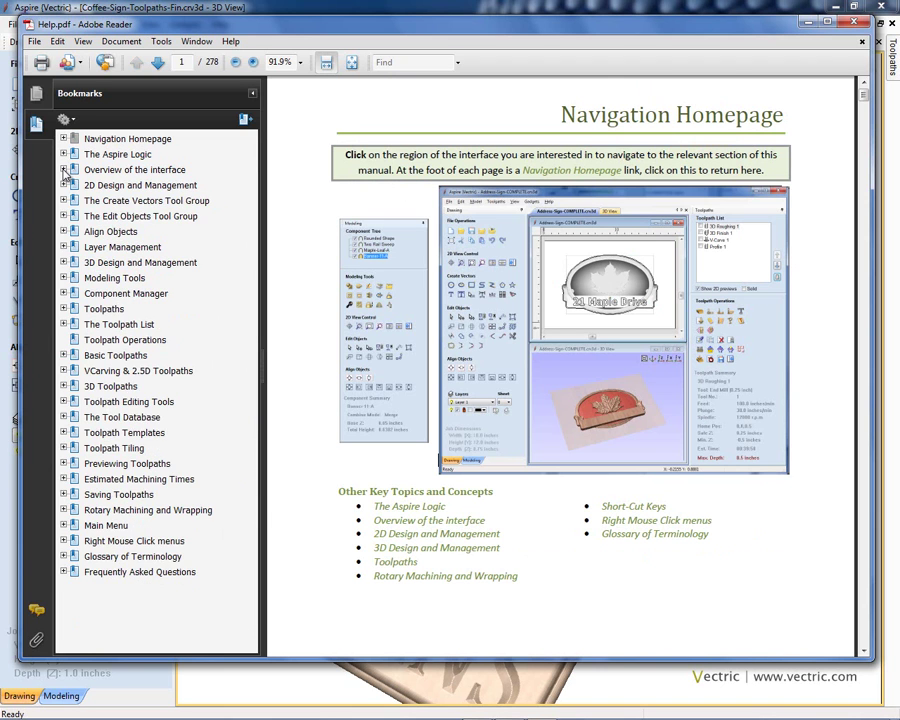
{"action": "left_click", "coordinate": [63, 185]}
{"action": "left_click", "coordinate": [63, 185]}
{"action": "left_click", "coordinate": [63, 185]}
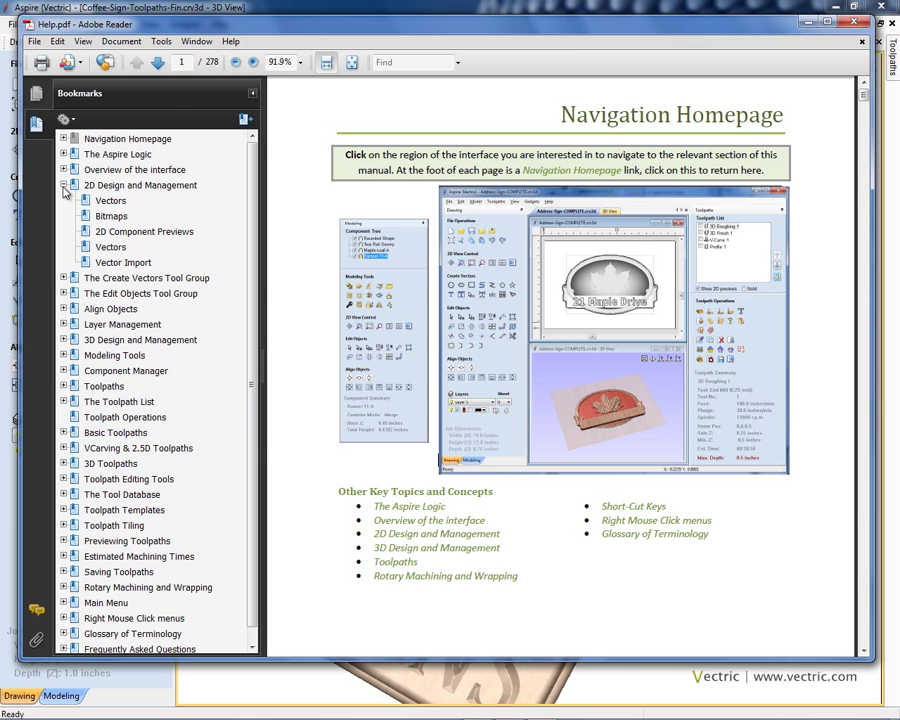
{"action": "left_click", "coordinate": [110, 234]}
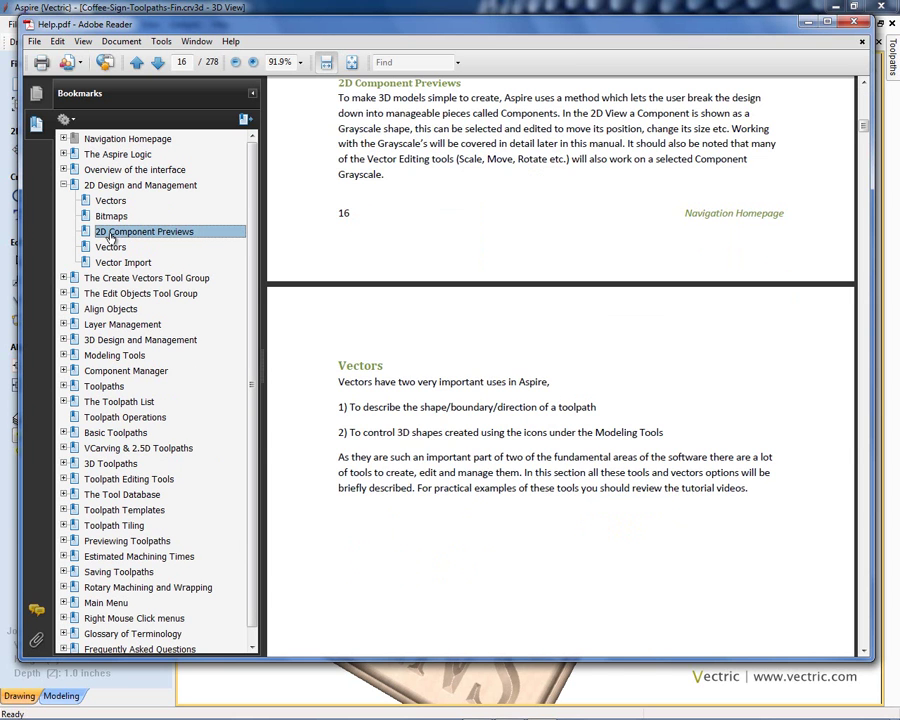
{"action": "left_click", "coordinate": [113, 216]}
{"action": "left_click", "coordinate": [111, 202]}
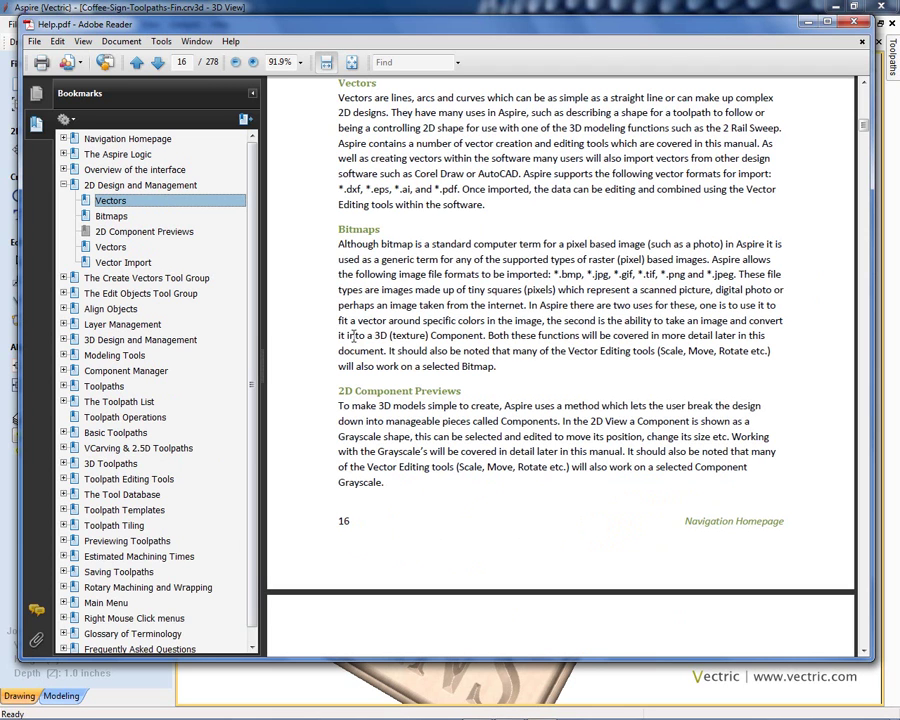
- Close Adobe Reader and review Aspire's Help menu entries without choosing any
{"action": "left_click", "coordinate": [853, 24]}
{"action": "left_click", "coordinate": [222, 25]}
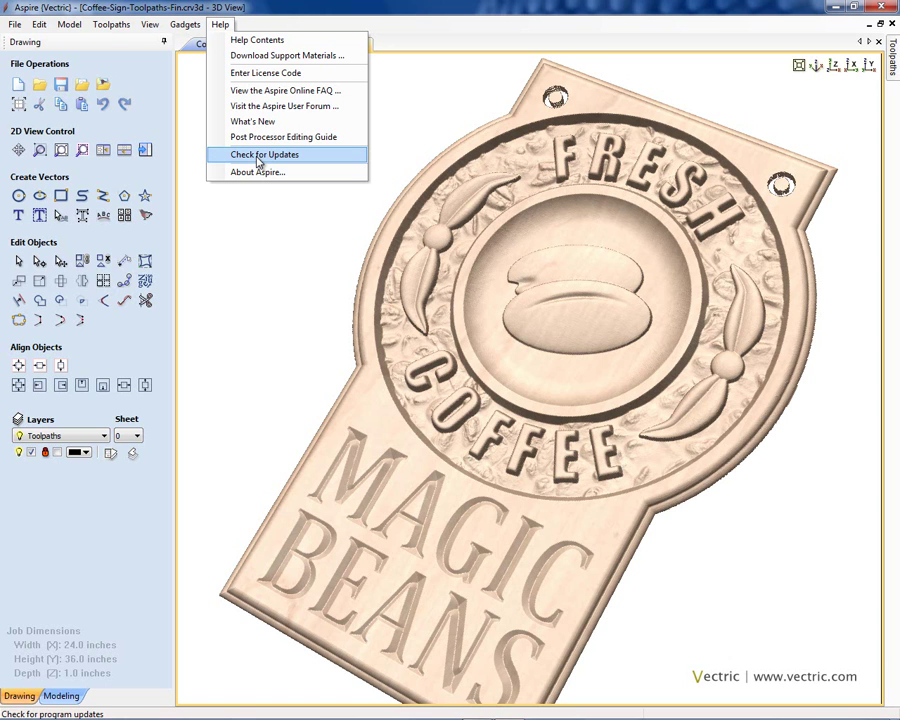
{"action": "left_click", "coordinate": [271, 252]}
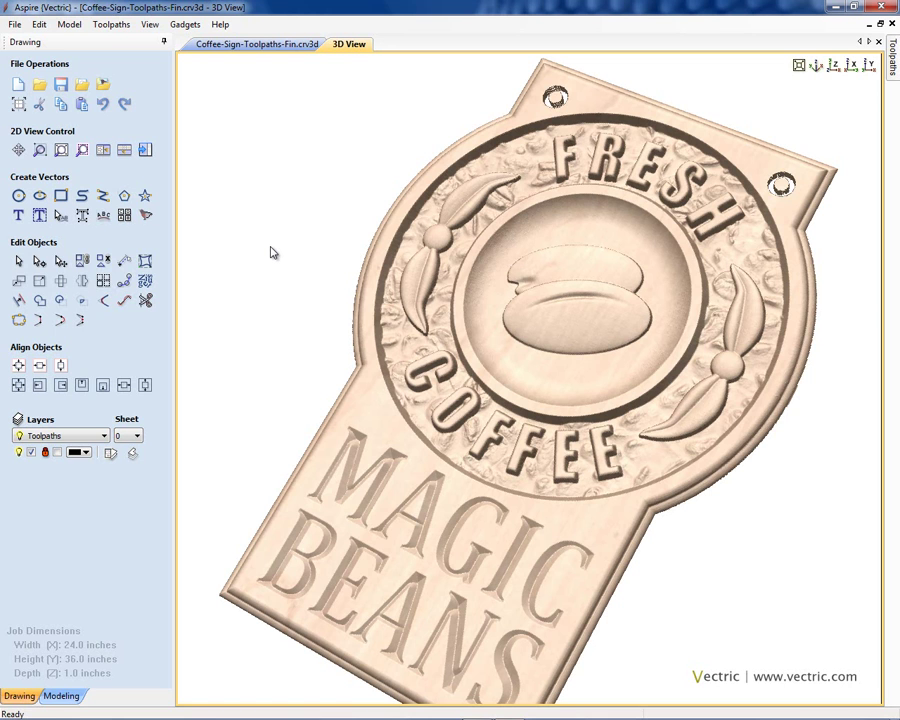